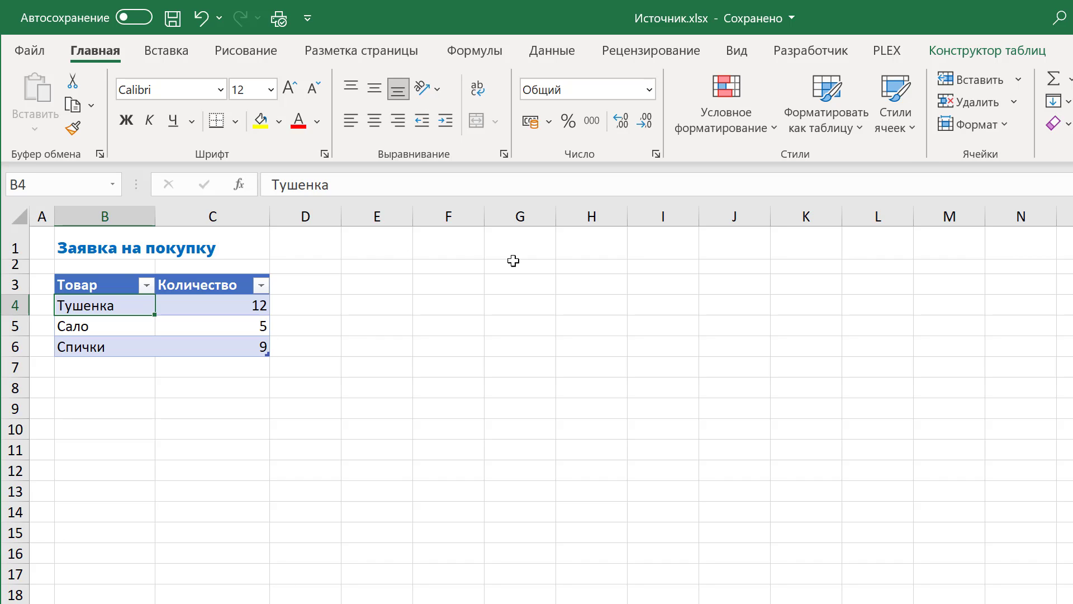
Step: Check the source table's name, Заявка, on the Конструктор таблиц tab
left_click(961, 52)
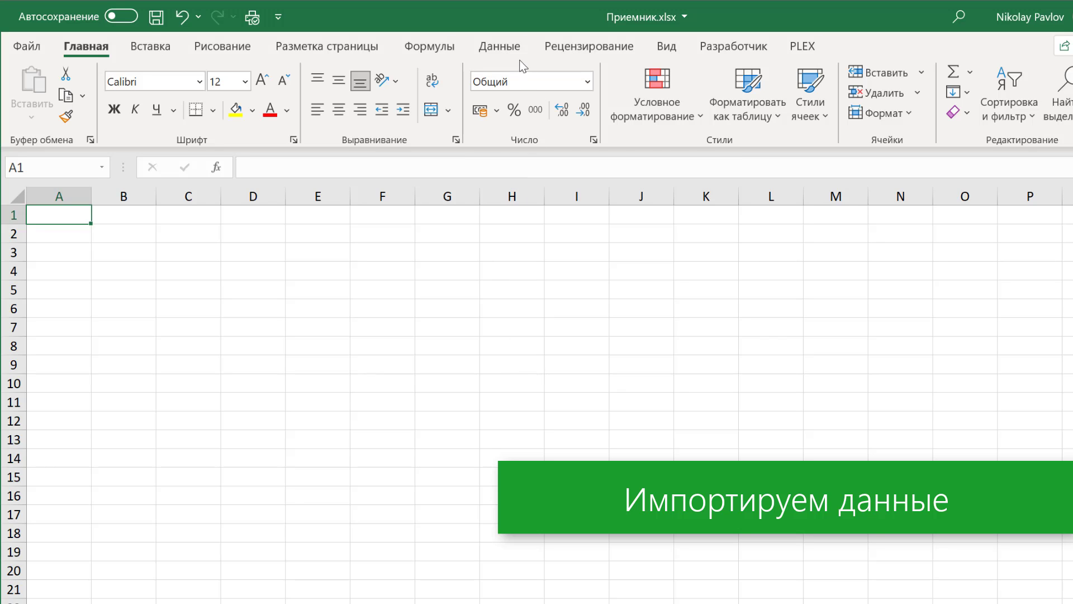
Step: Import data from the Источник.xlsx workbook using Получить данные > Из файла > Из книги
left_click(510, 49)
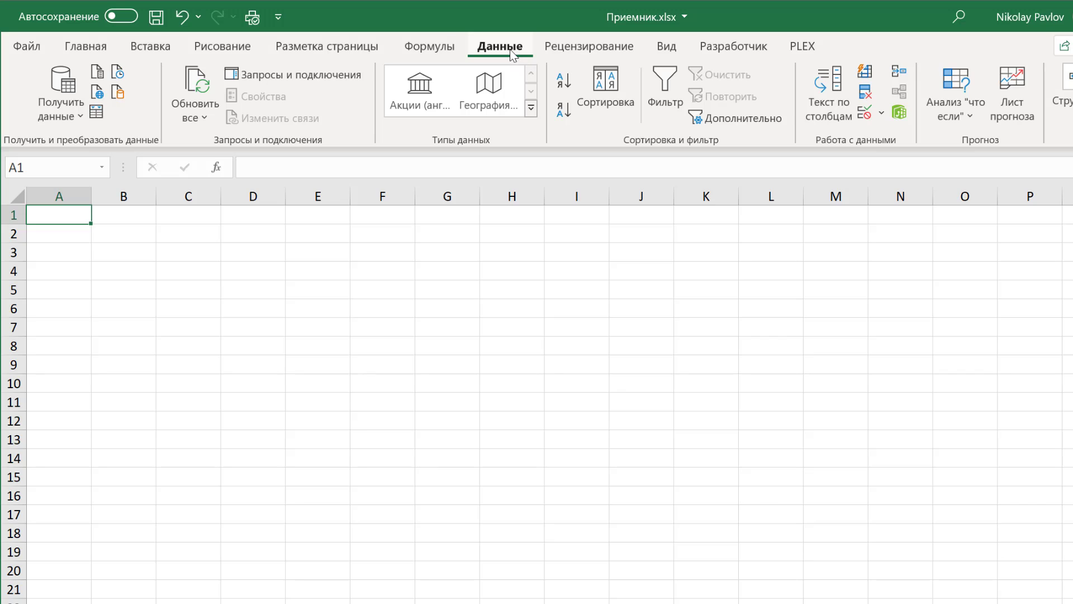
left_click(77, 109)
mouse_move(147, 148)
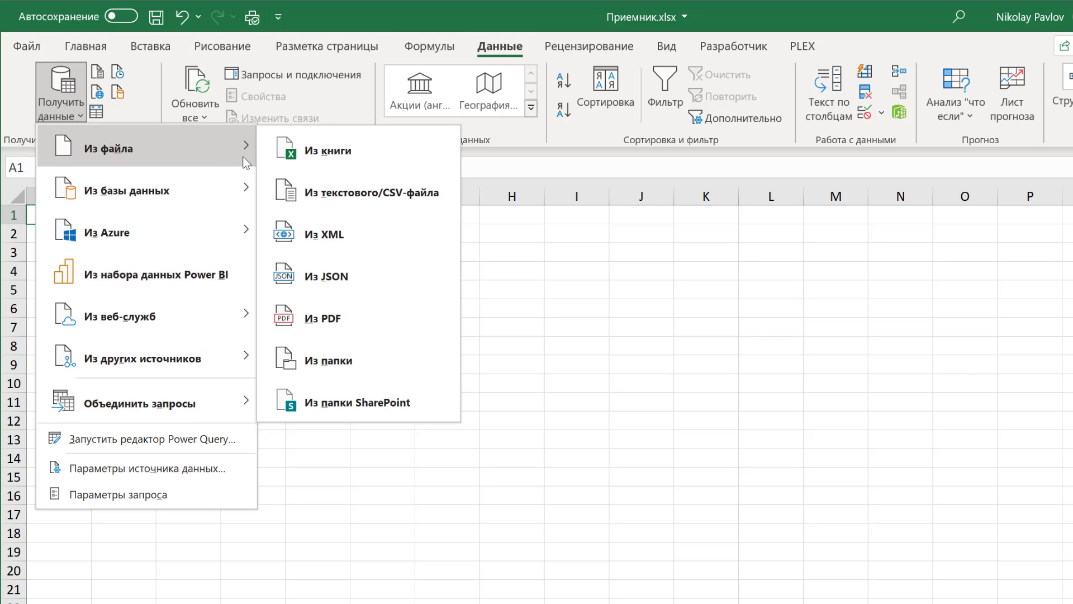
left_click(329, 152)
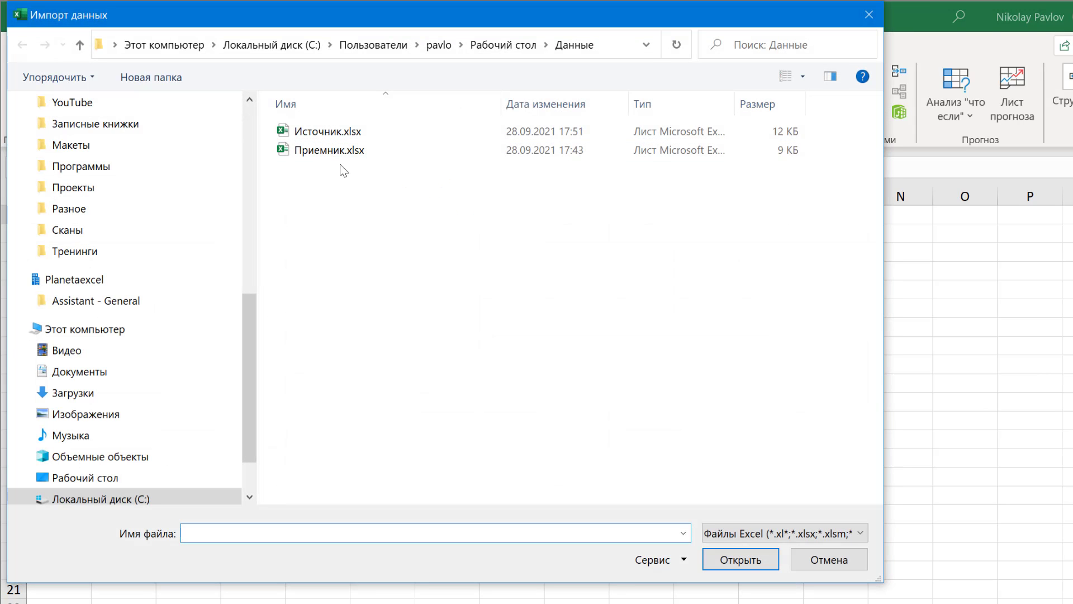
left_click(341, 132)
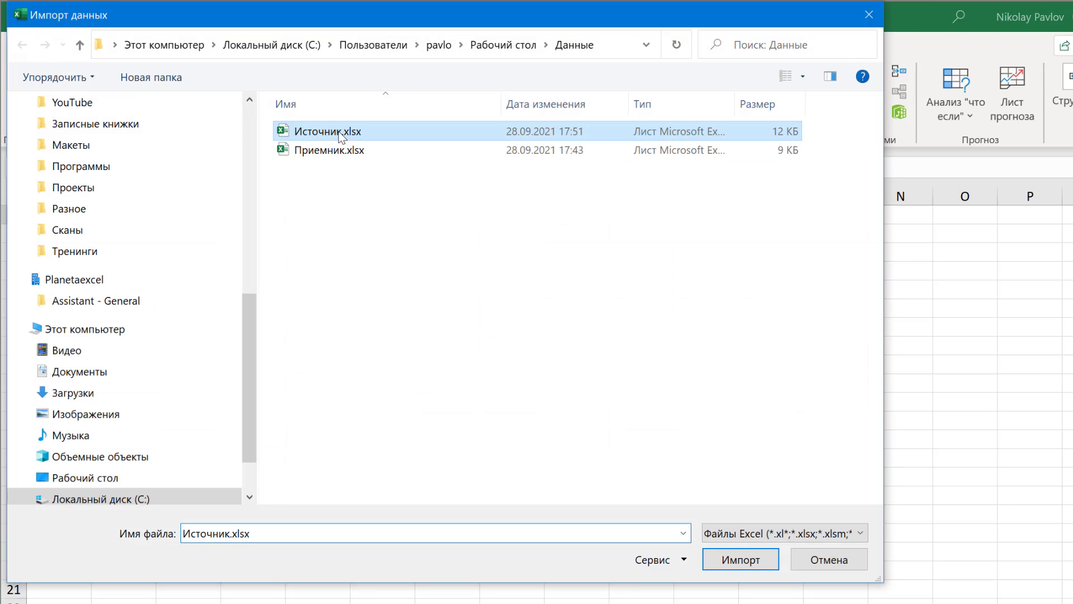
left_click(735, 561)
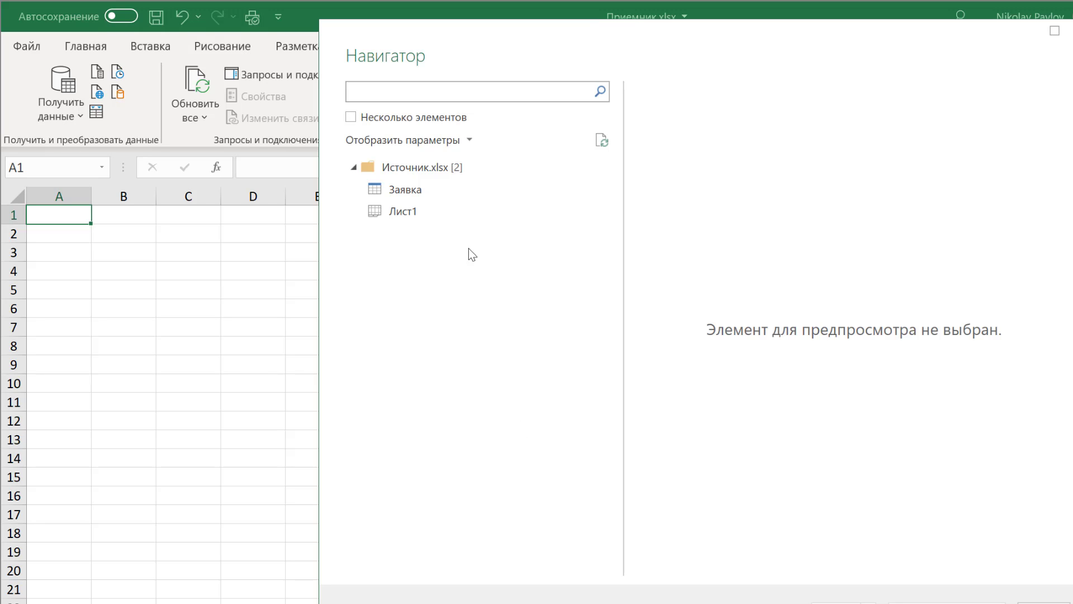
Step: Preview the Заявка table in the Navigator and open it with Преобразовать данные
left_click(402, 193)
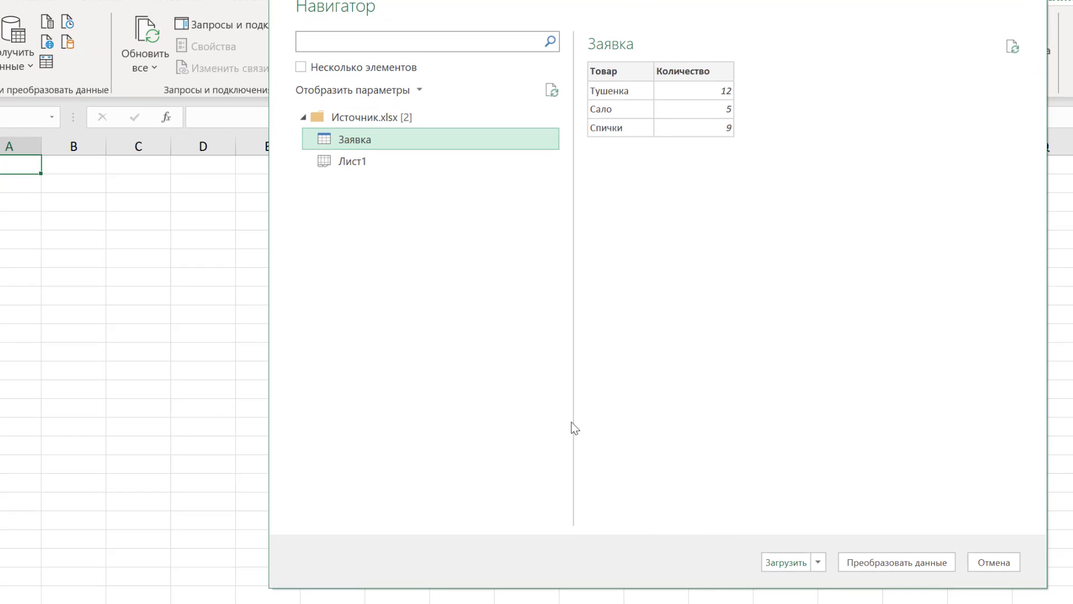
left_click(883, 562)
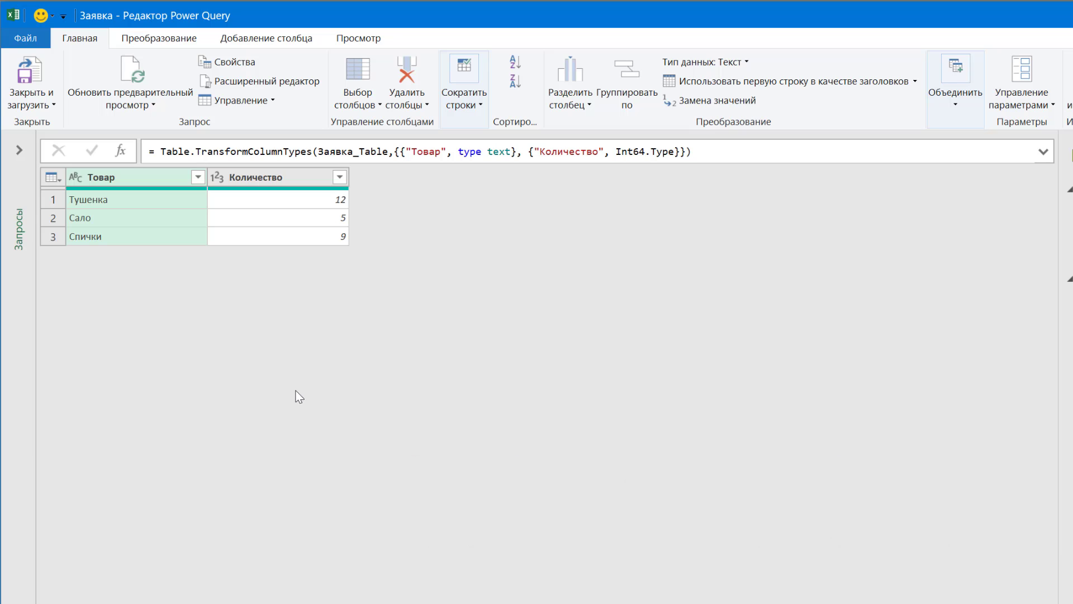
Step: Add a custom column named Дата обновления with the formula =DateTime.LocalNow()
left_click(278, 40)
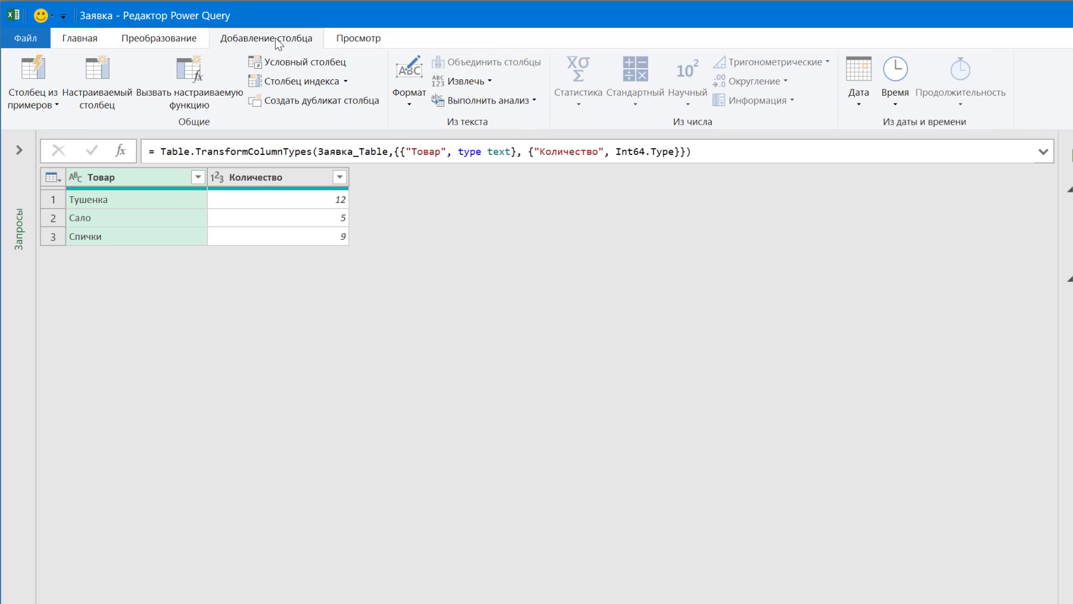
left_click(119, 98)
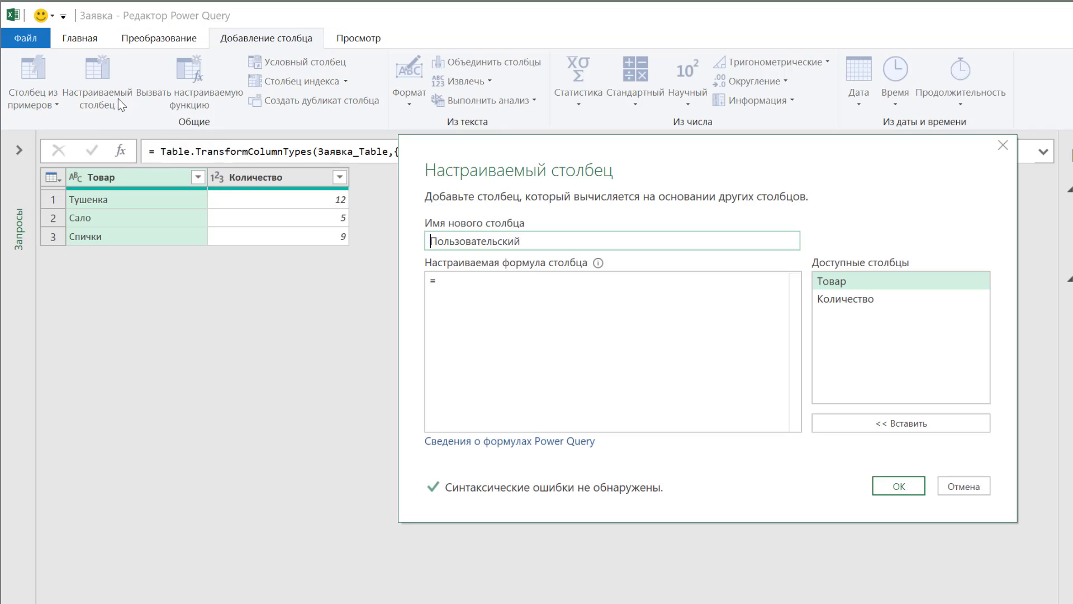
left_click_drag(523, 241, 428, 241)
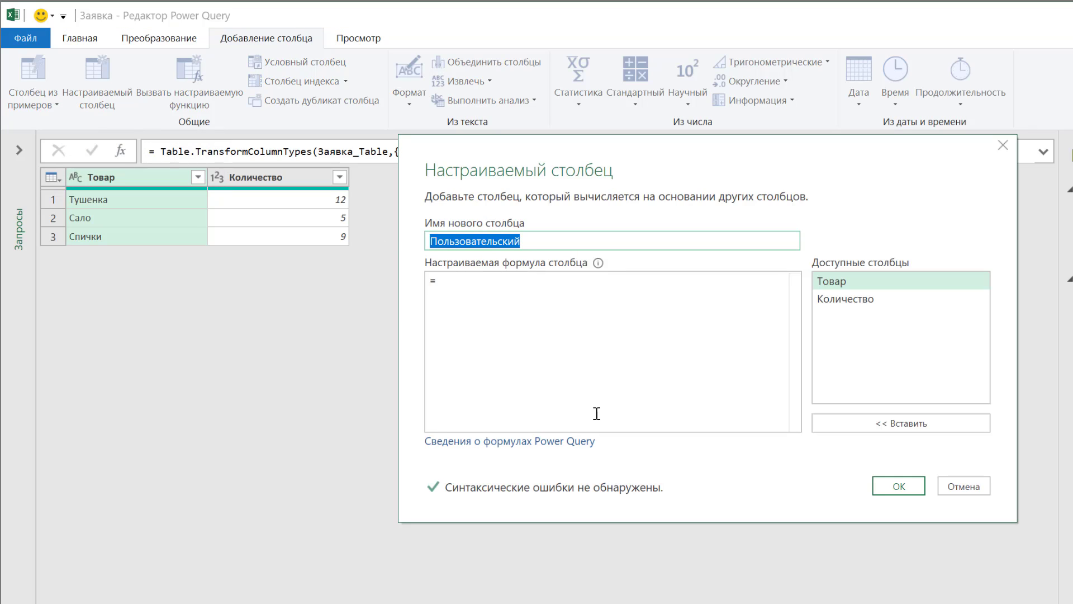
type("Дата")
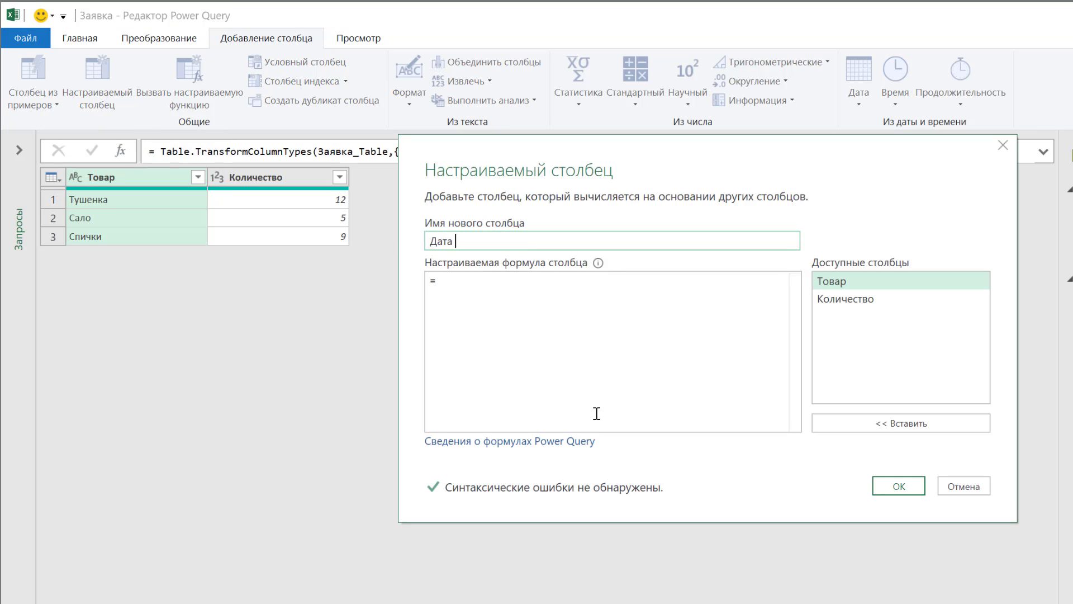
type(" обновления")
left_click(457, 283)
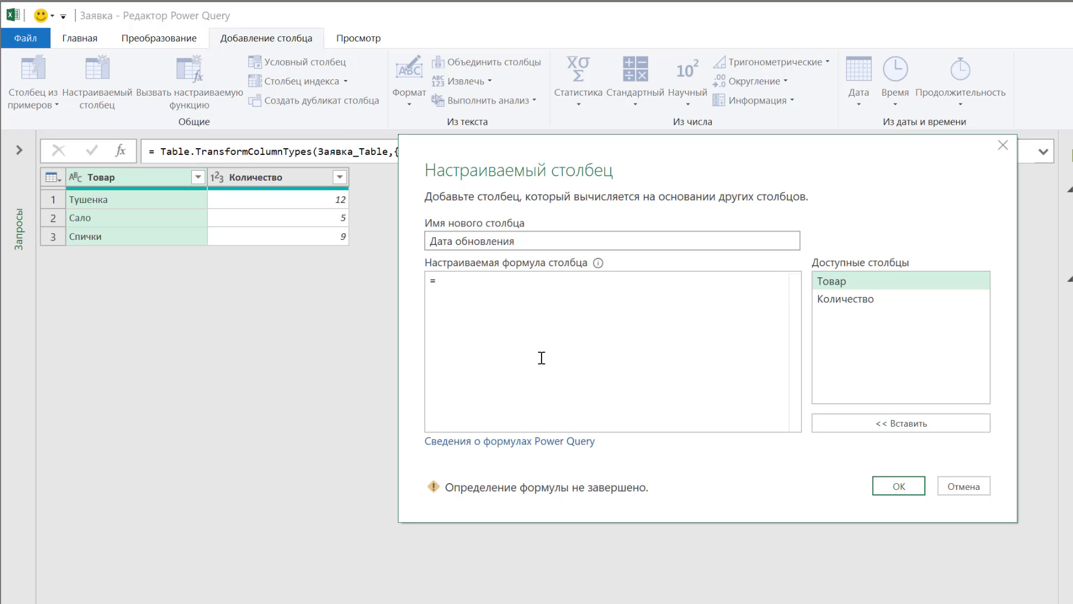
type("DateTime.LocalNow")
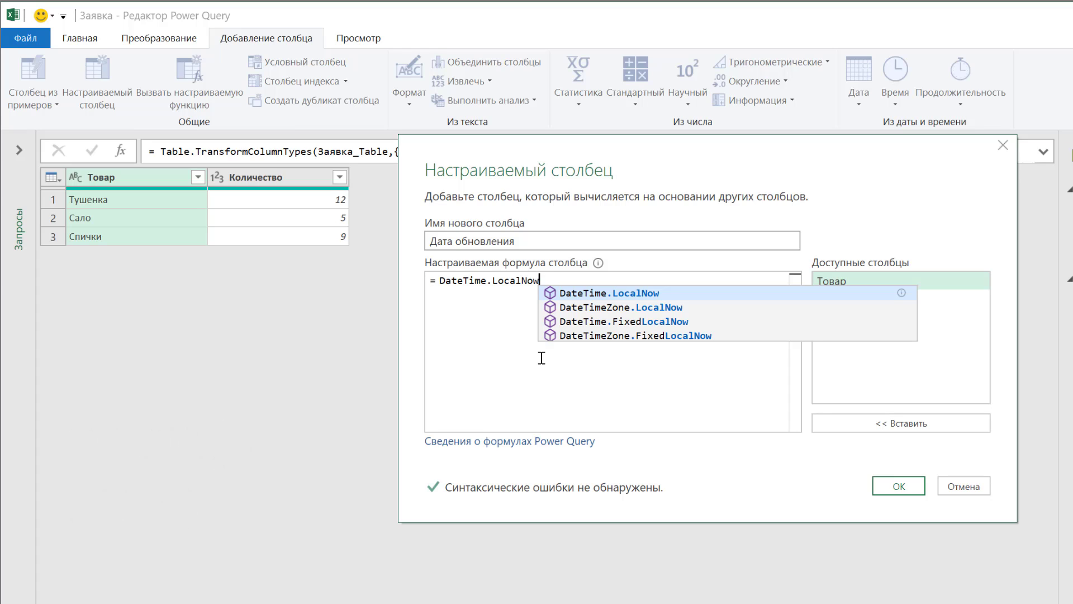
type("(")
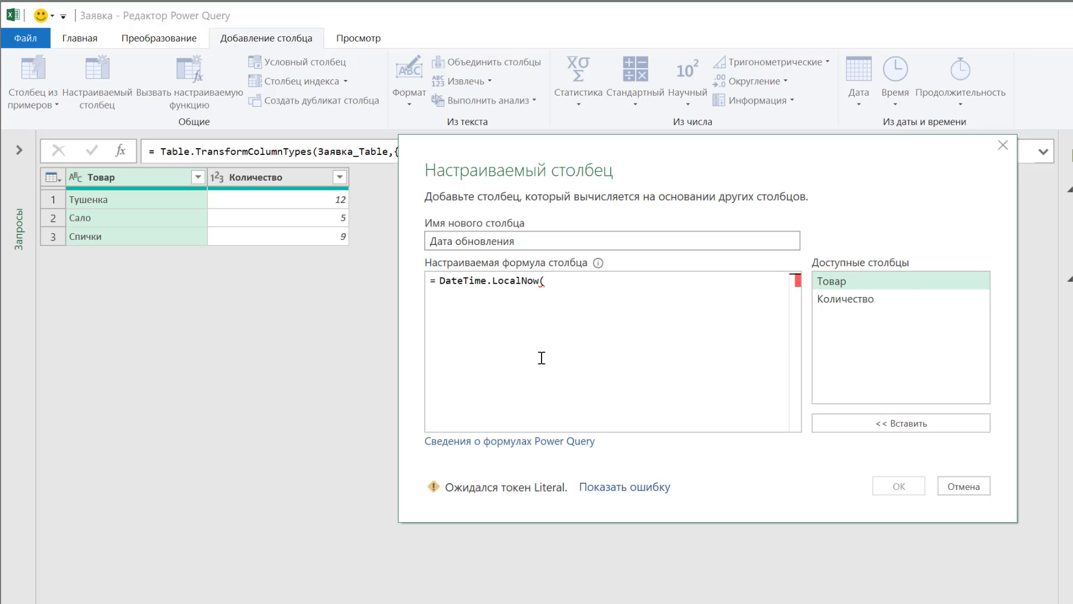
type(")")
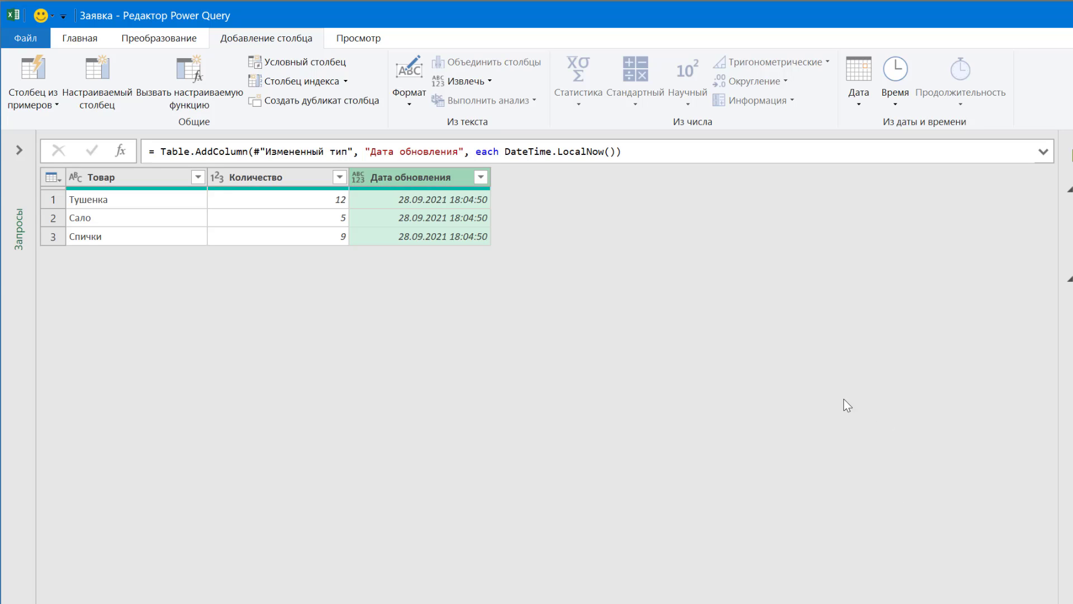
Step: Set Дата обновления to the Дата и время type and choose Закрыть и загрузить в
left_click(358, 177)
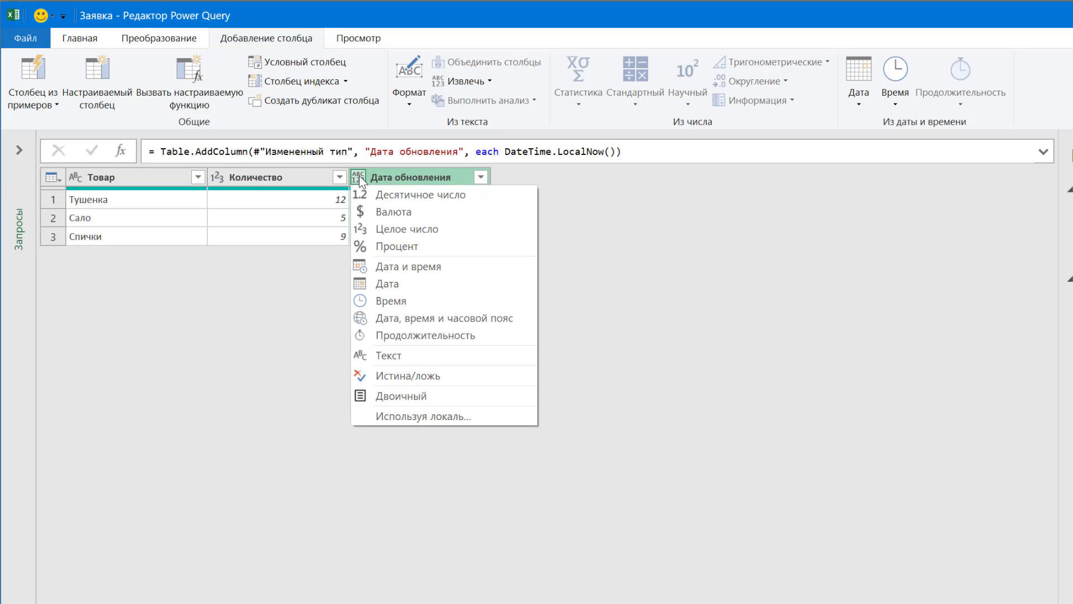
left_click(375, 268)
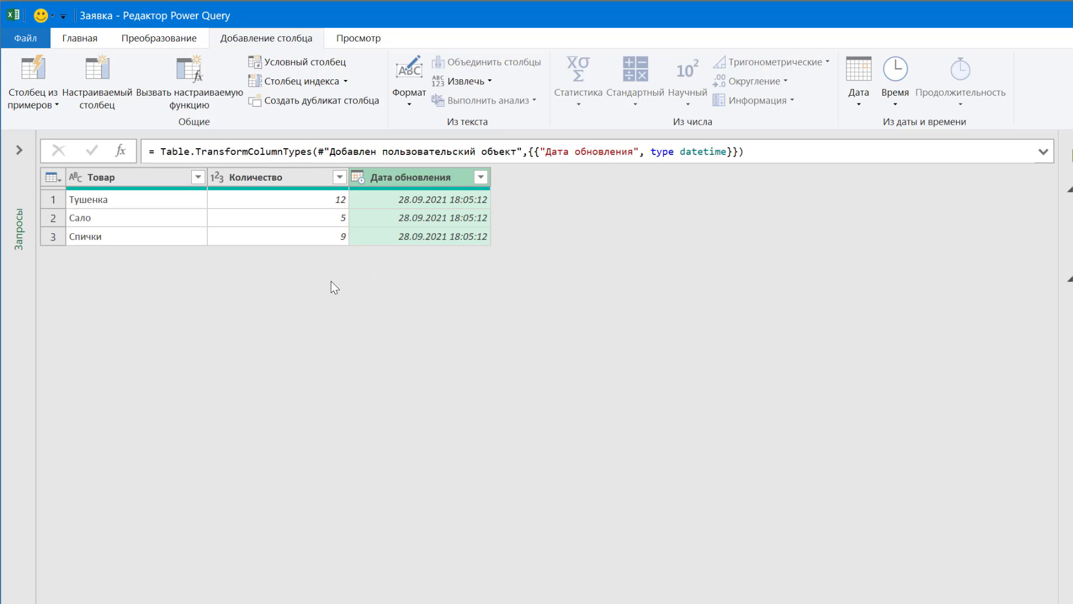
left_click(84, 40)
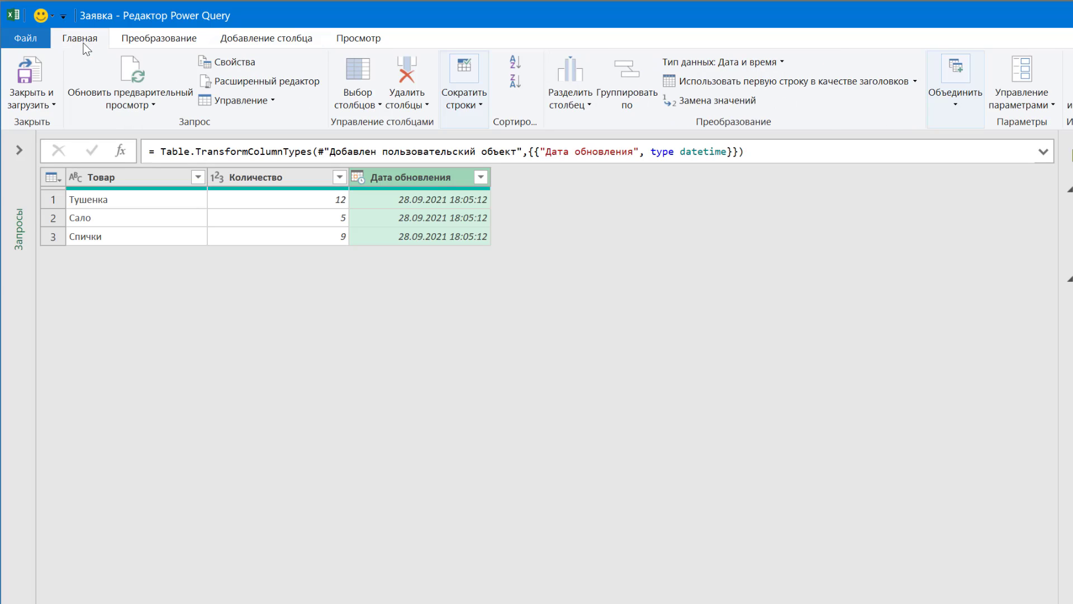
left_click(50, 105)
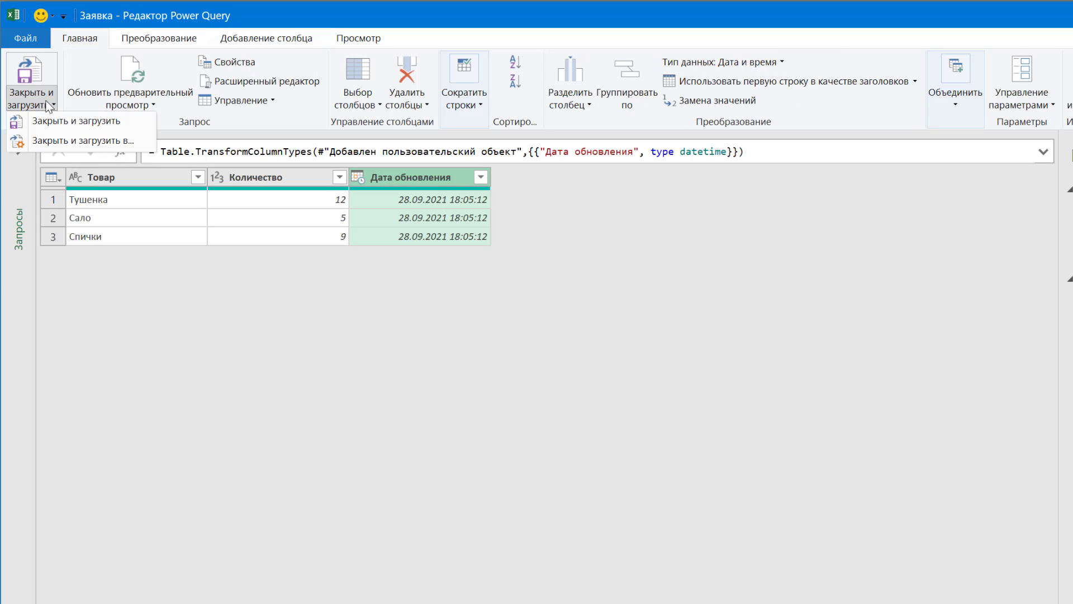
left_click(125, 143)
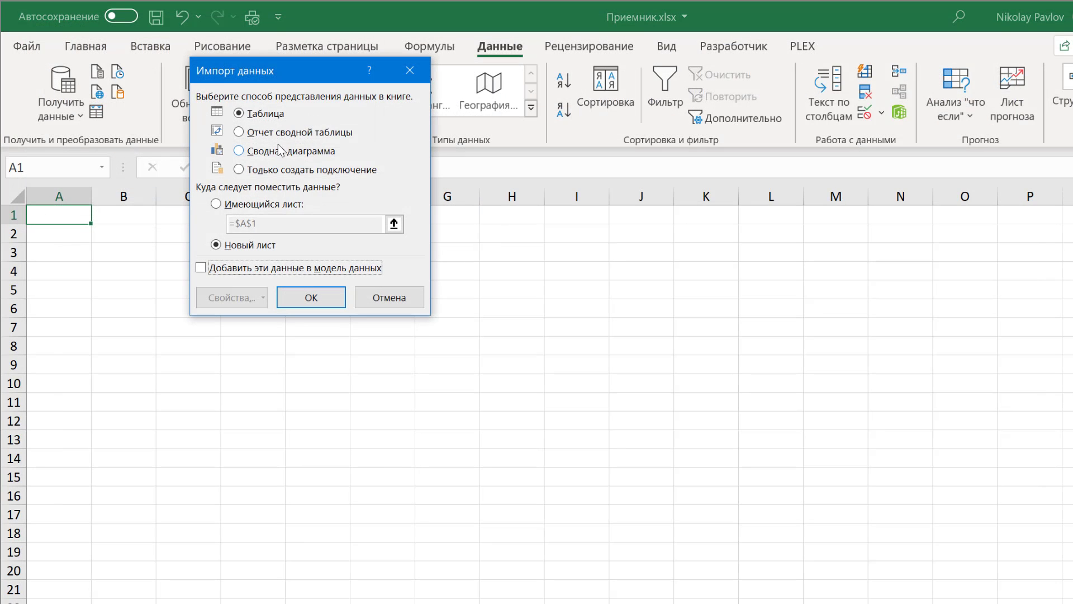
Step: Load the query as a table at $A$1 of the existing sheet and select the Дата обновления values
left_click(267, 115)
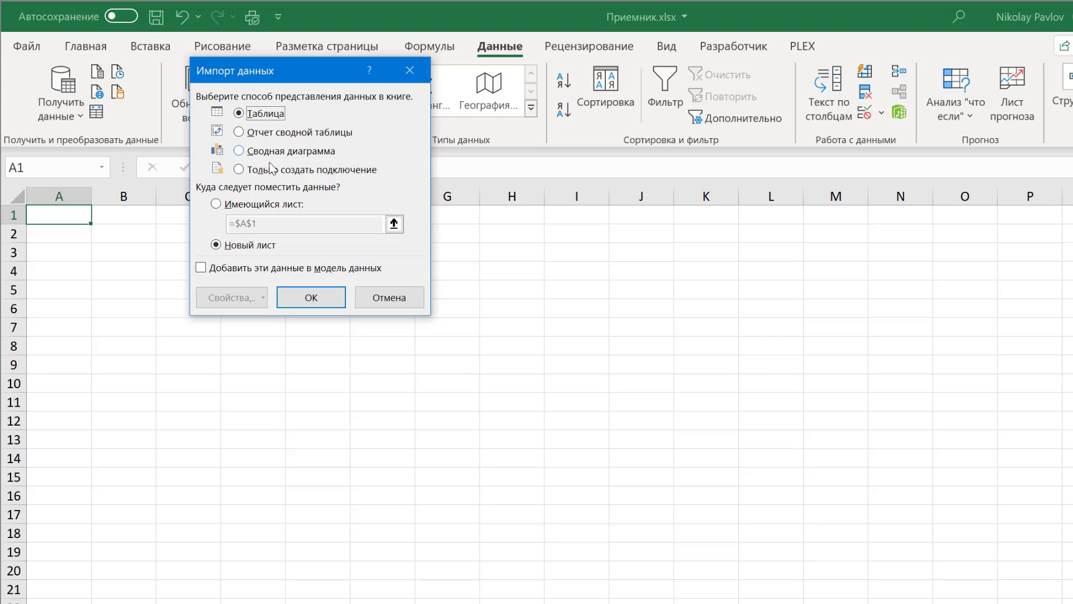
left_click(229, 205)
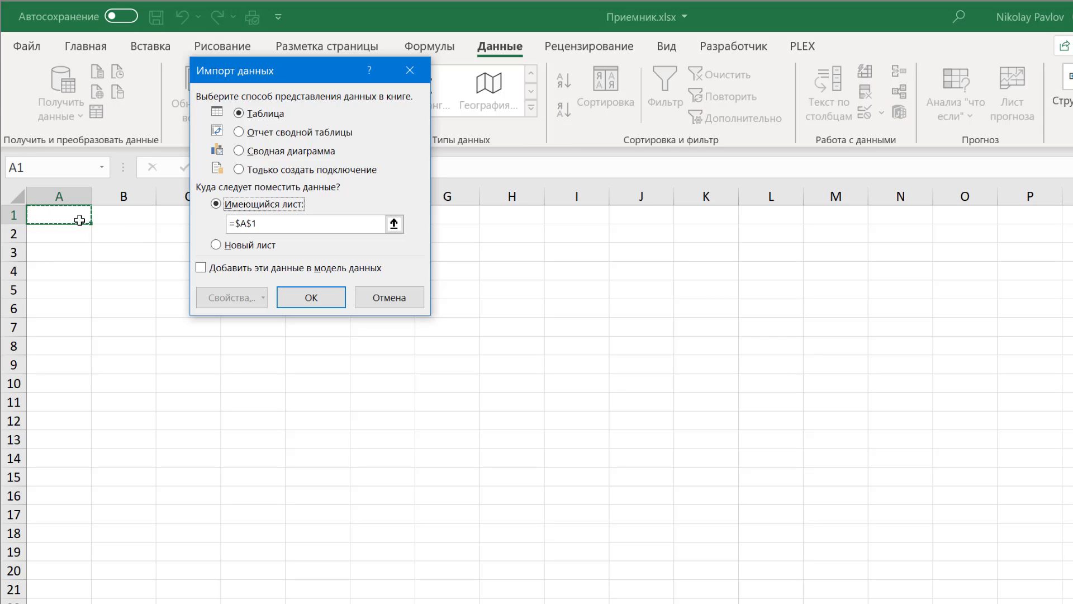
left_click(310, 299)
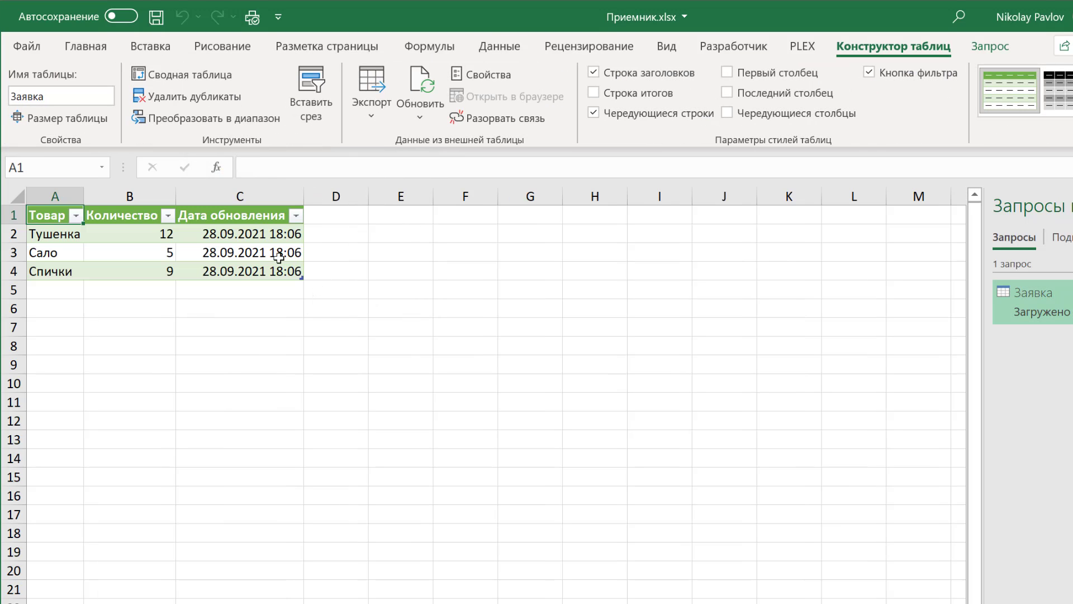
left_click(249, 234)
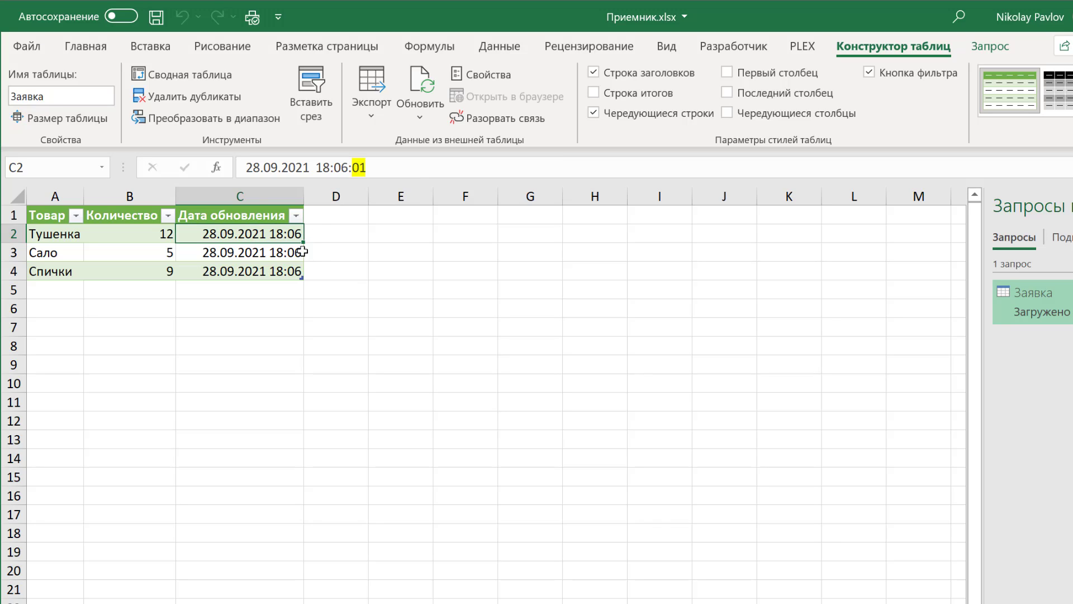
left_click(260, 203)
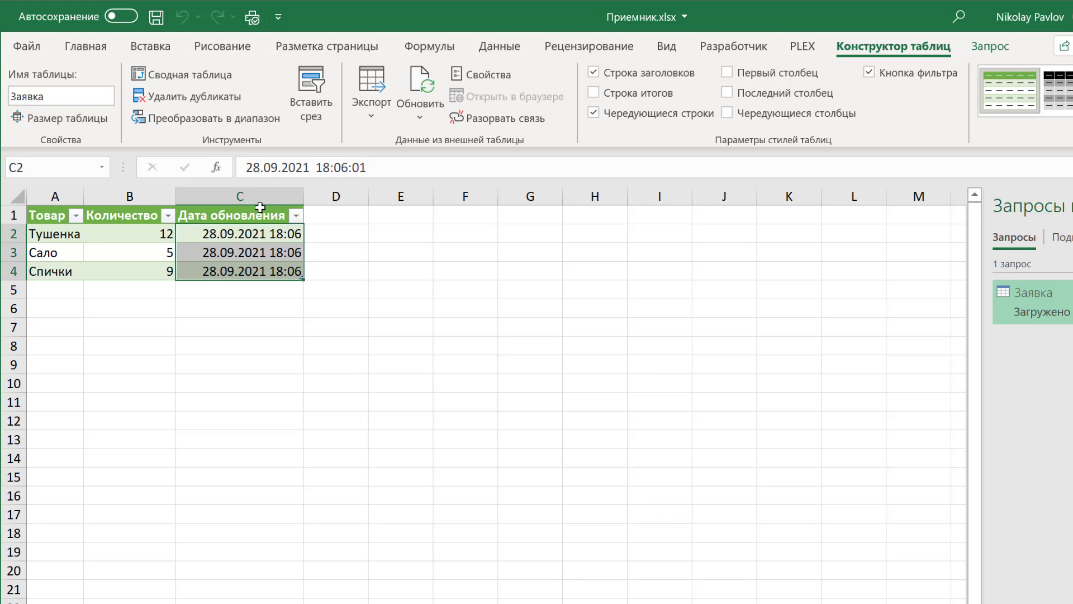
Step: Change the Дата обновления number format to ДД.ММ.ГГГГ ч:мм:сс to show seconds
key("ctrl+1")
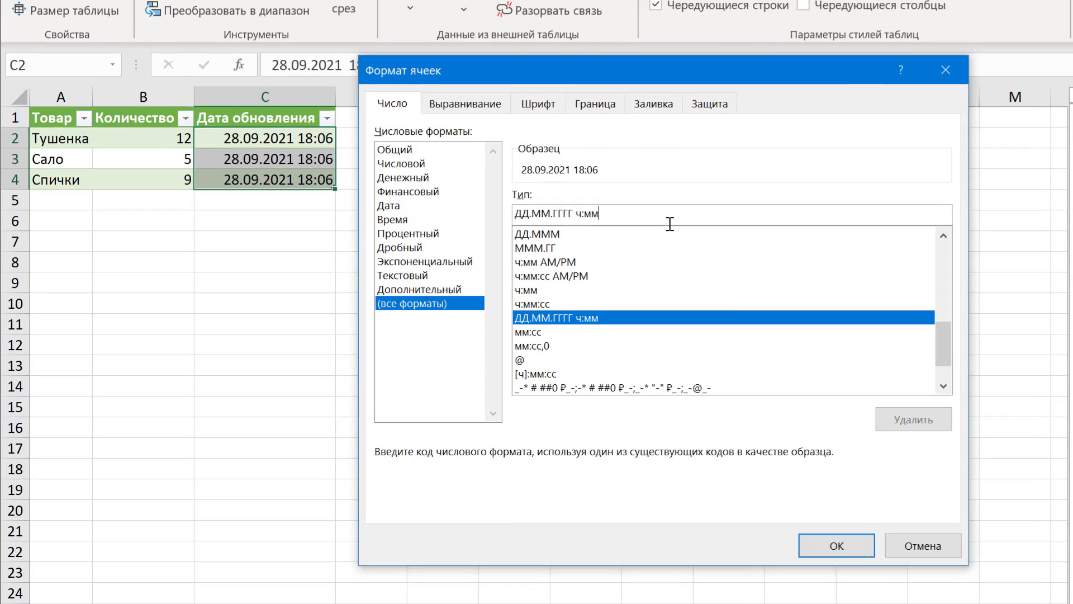
left_click(670, 223)
type(":")
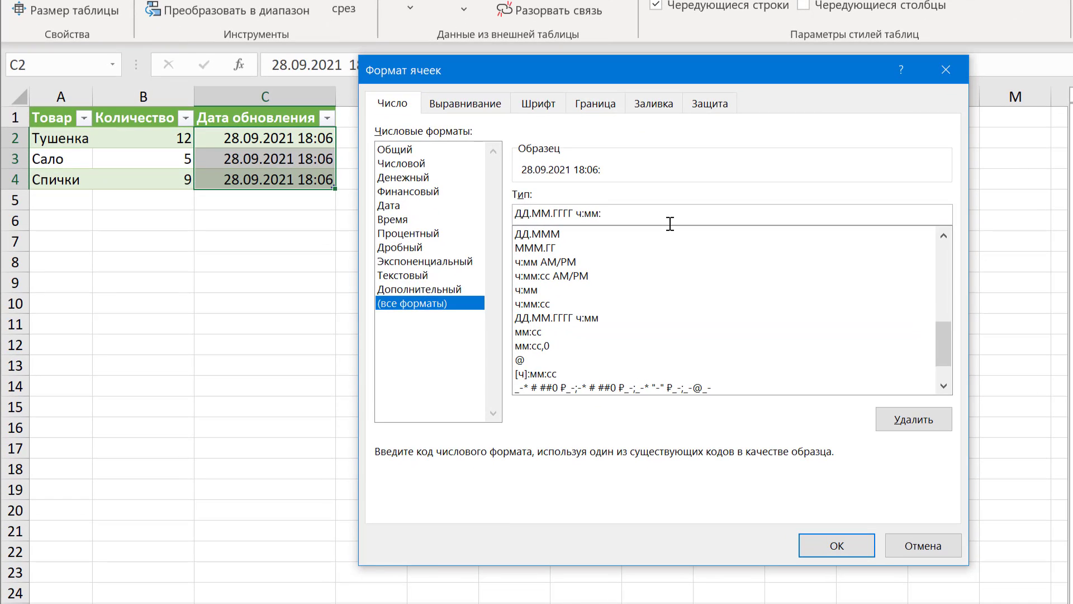
type("сс")
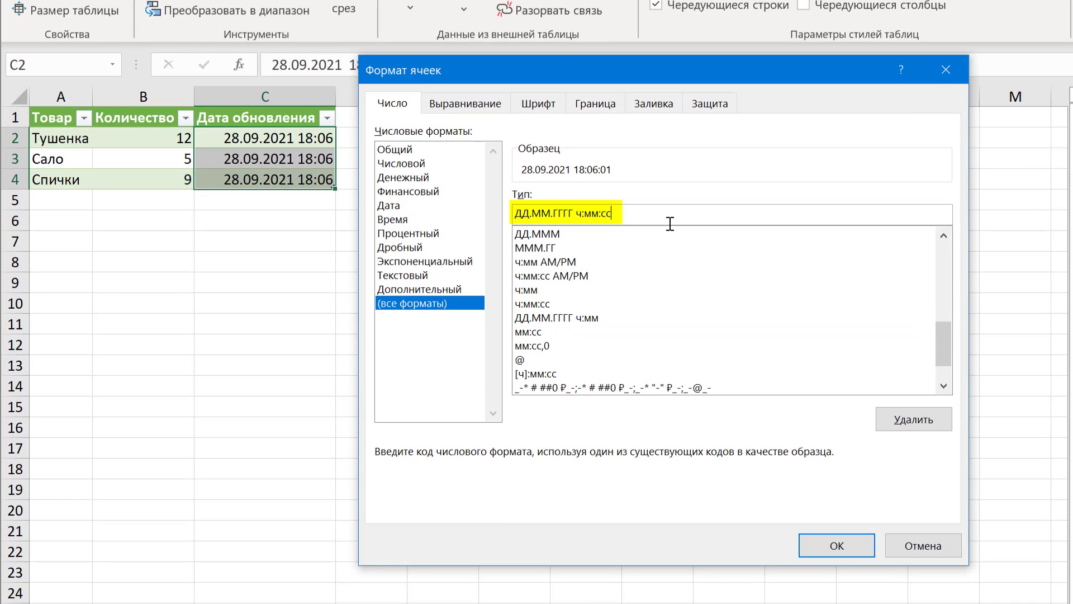
left_click(816, 544)
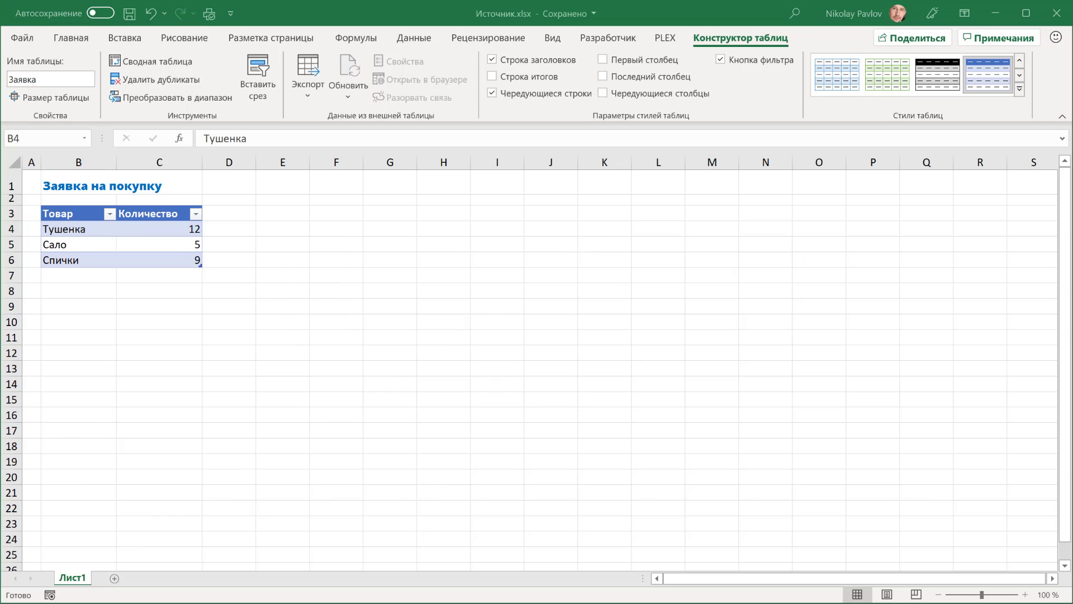
Step: Enter 999 as Тушенка's quantity in C4 and save Источник.xlsx
left_click(177, 230)
type("999")
key("Return")
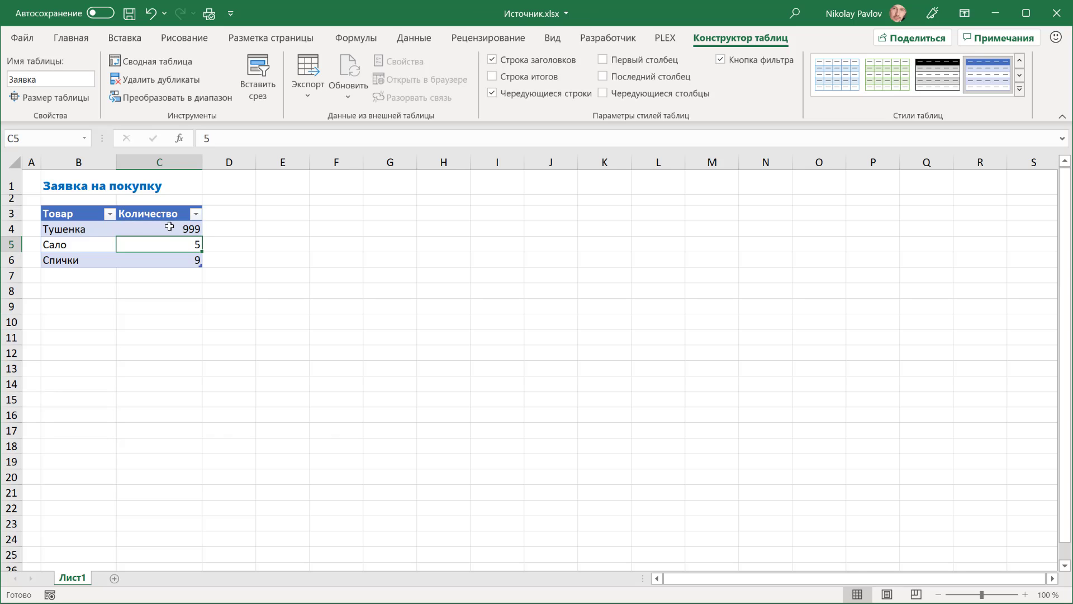
left_click(133, 17)
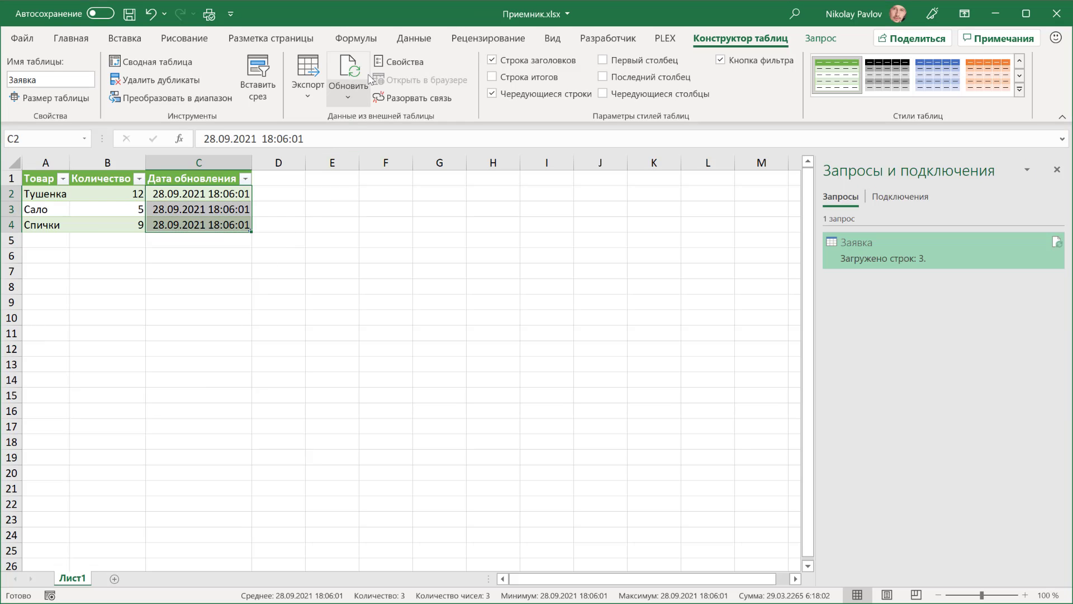
Step: Refresh All queries in Приемник.xlsx and verify Тушенка now shows 999
left_click(406, 40)
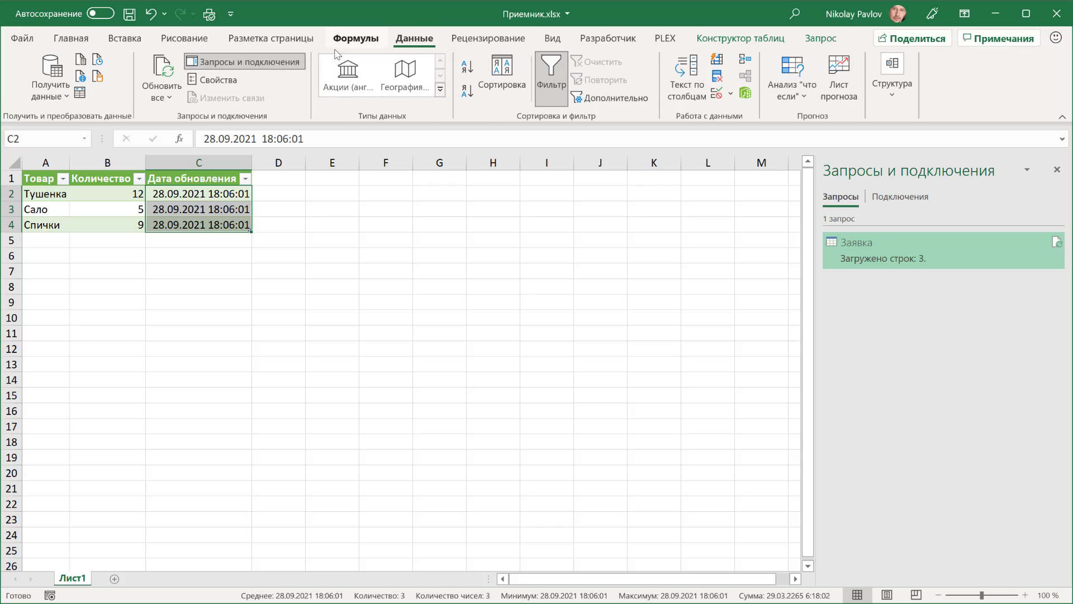
left_click(165, 76)
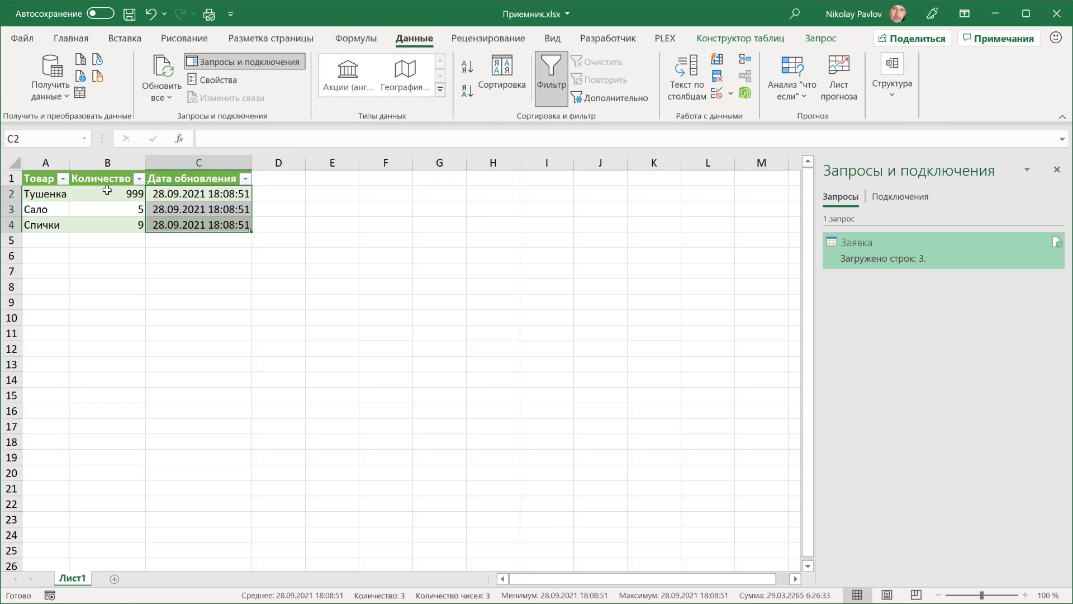
left_click(137, 196)
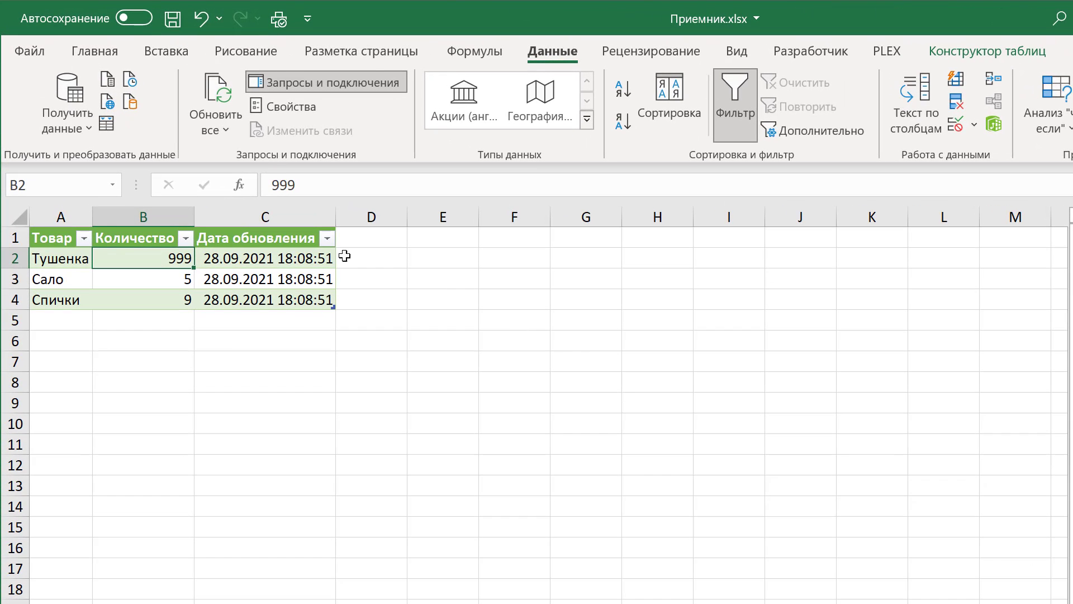
Step: Create a query from the loaded table via From Sheet, rename it Старые данные, and choose Close & Load To
left_click(254, 278)
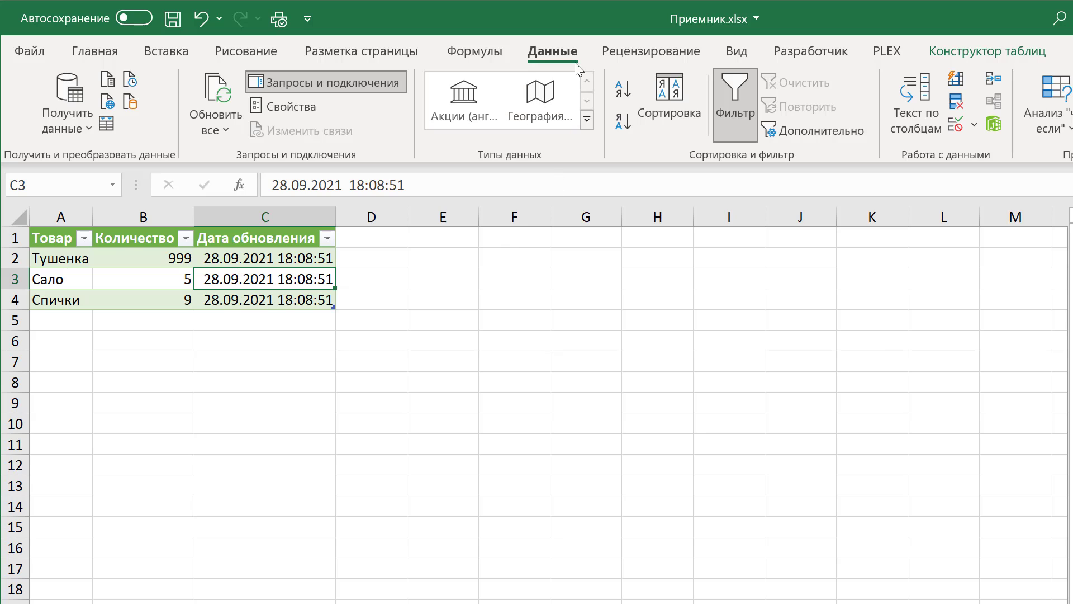
left_click(108, 124)
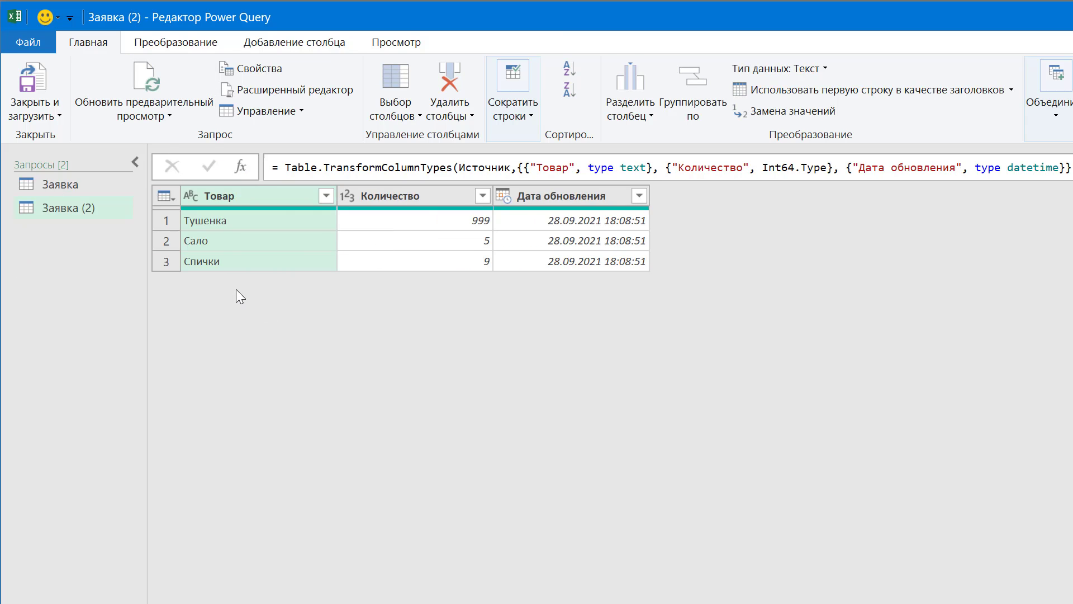
left_click(926, 244)
key("ctrl+a")
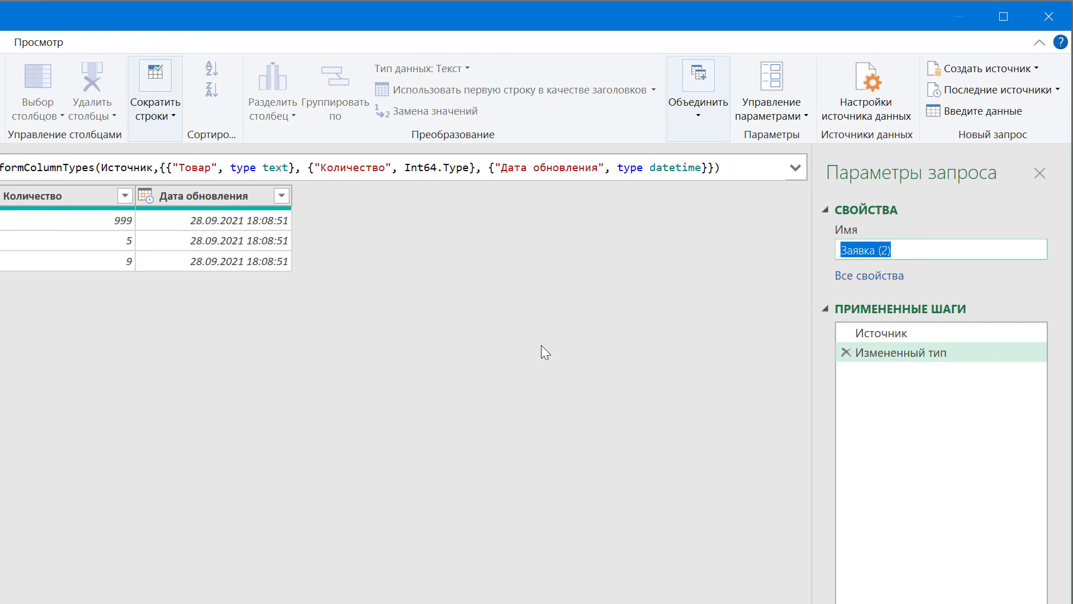
type("Старые да")
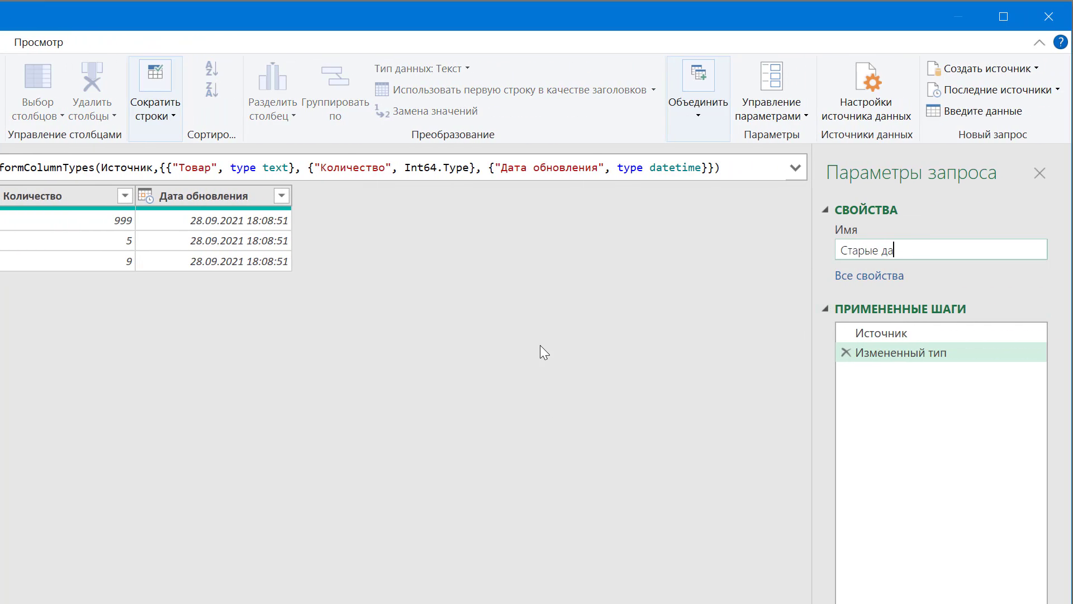
type("нные")
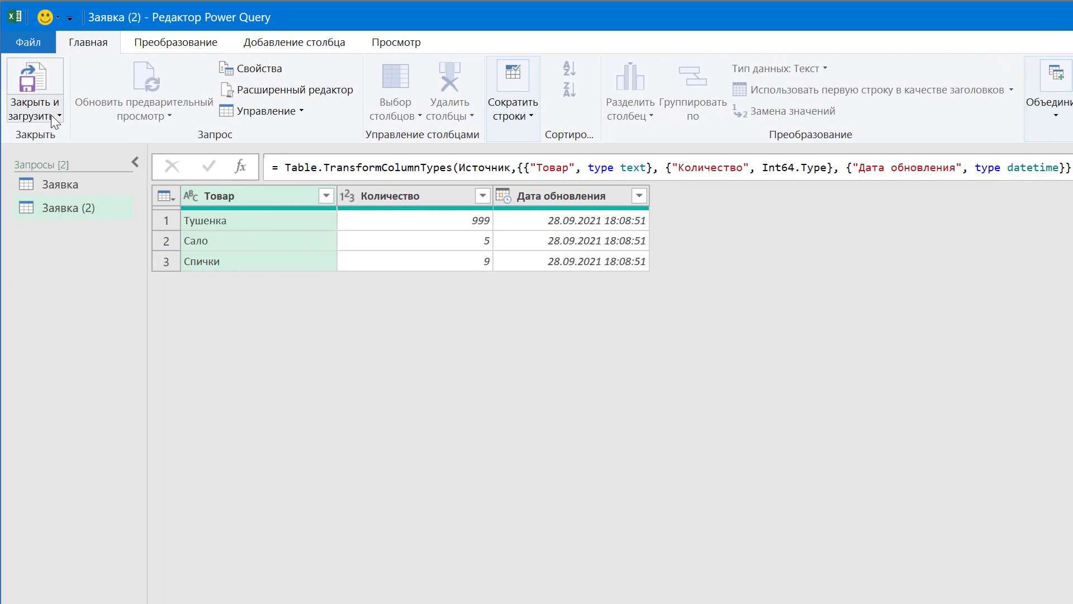
left_click(52, 115)
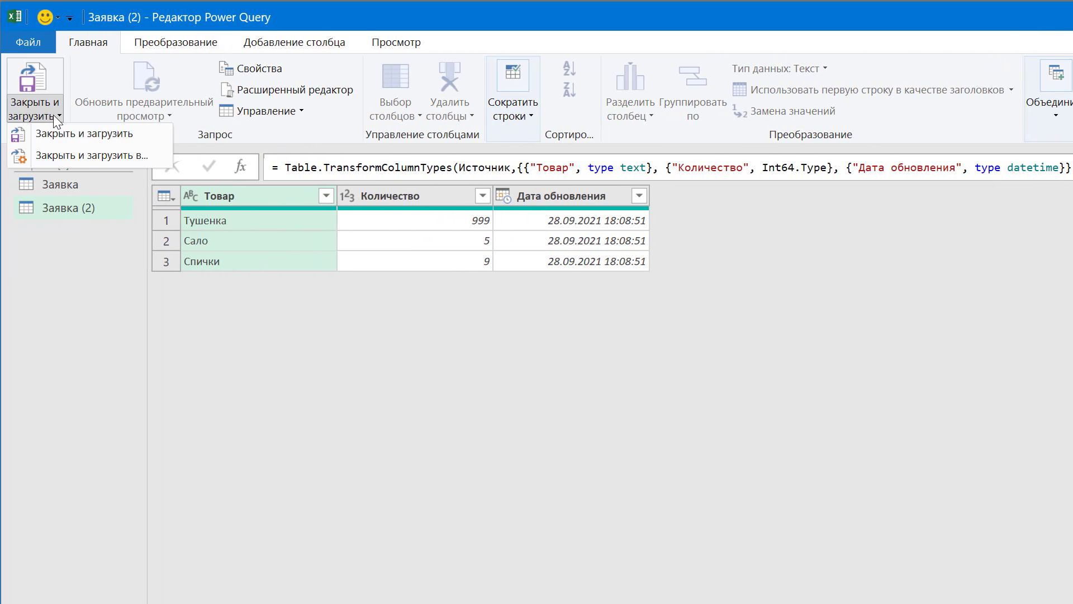
left_click(99, 159)
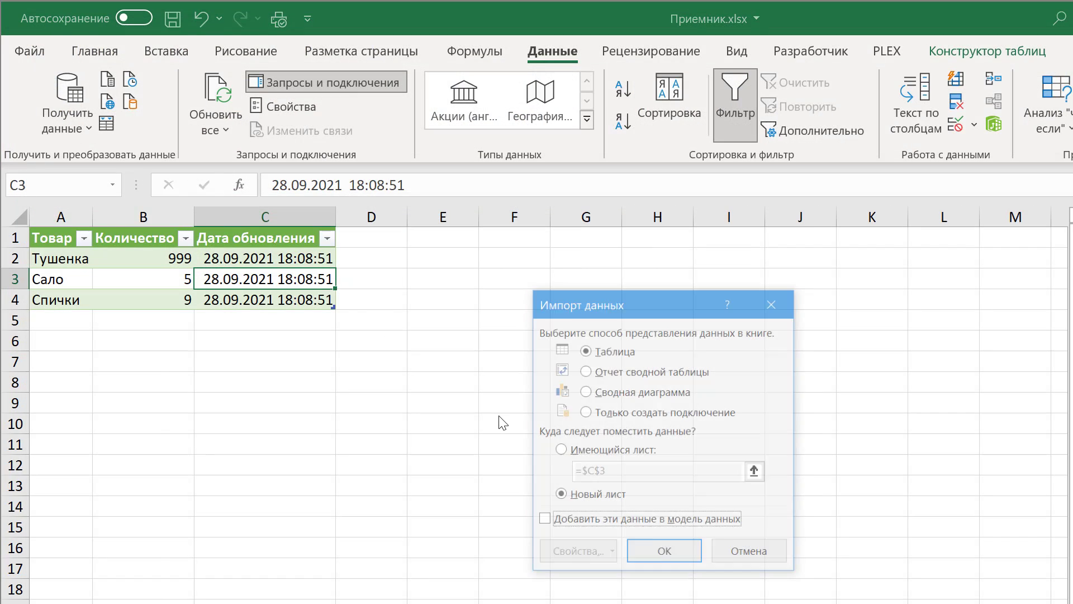
Step: Import Старые данные with Only Create Connection, so nothing is placed on a sheet
left_click(674, 413)
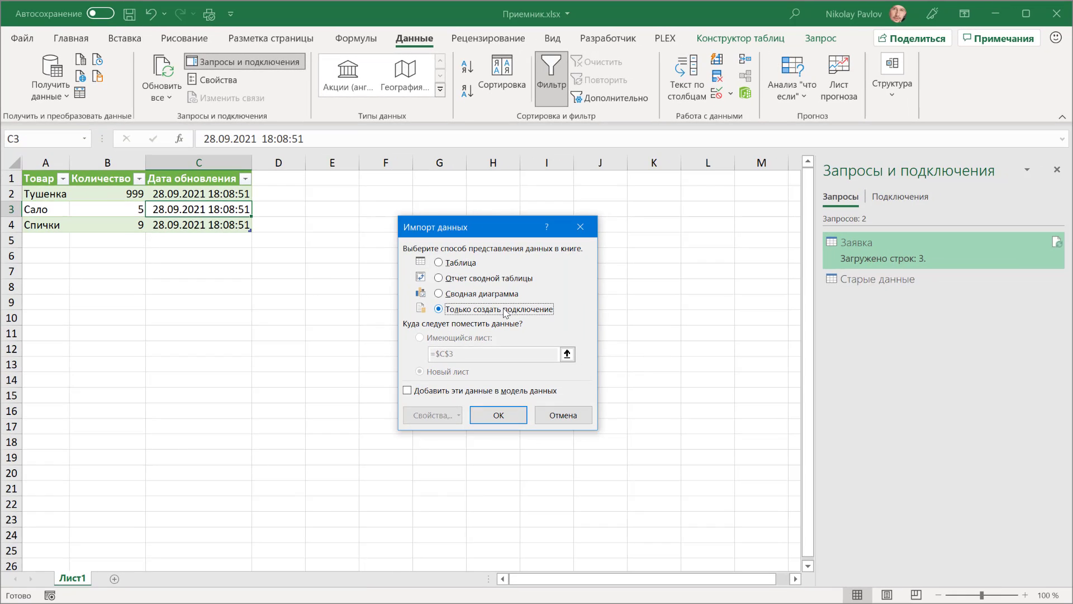
left_click(495, 415)
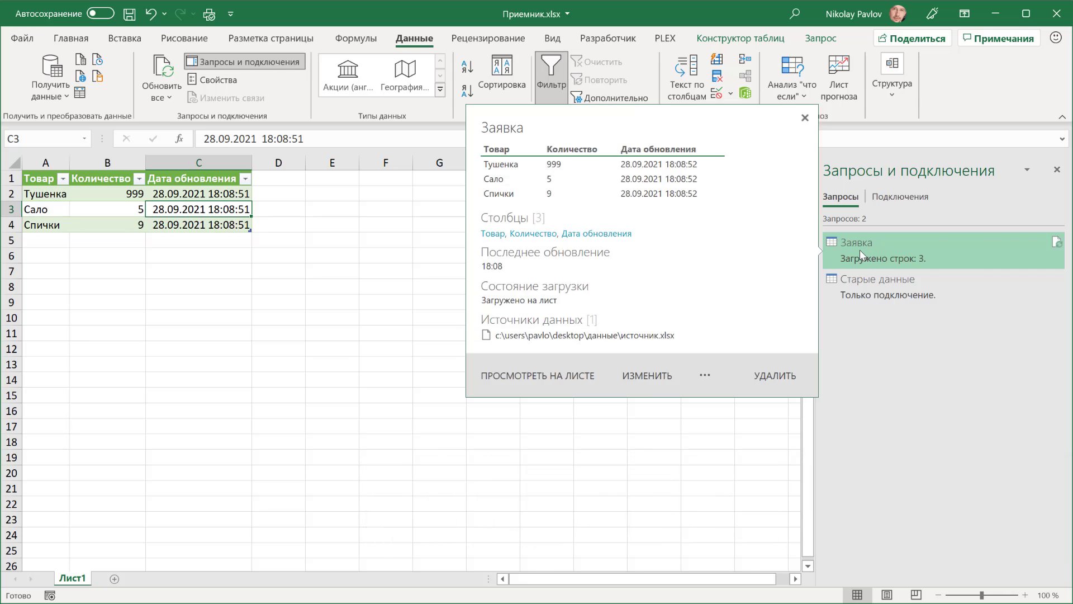
Step: Append Старые данные beneath Заявка's rows (6 rows total) and close & load to Excel
double_click(860, 250)
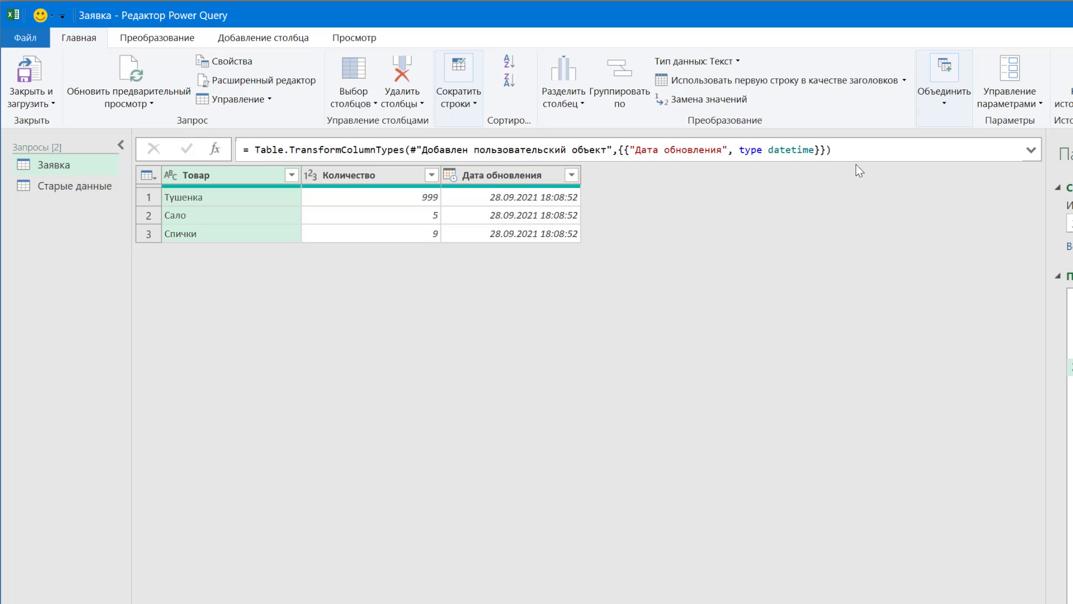
left_click(943, 107)
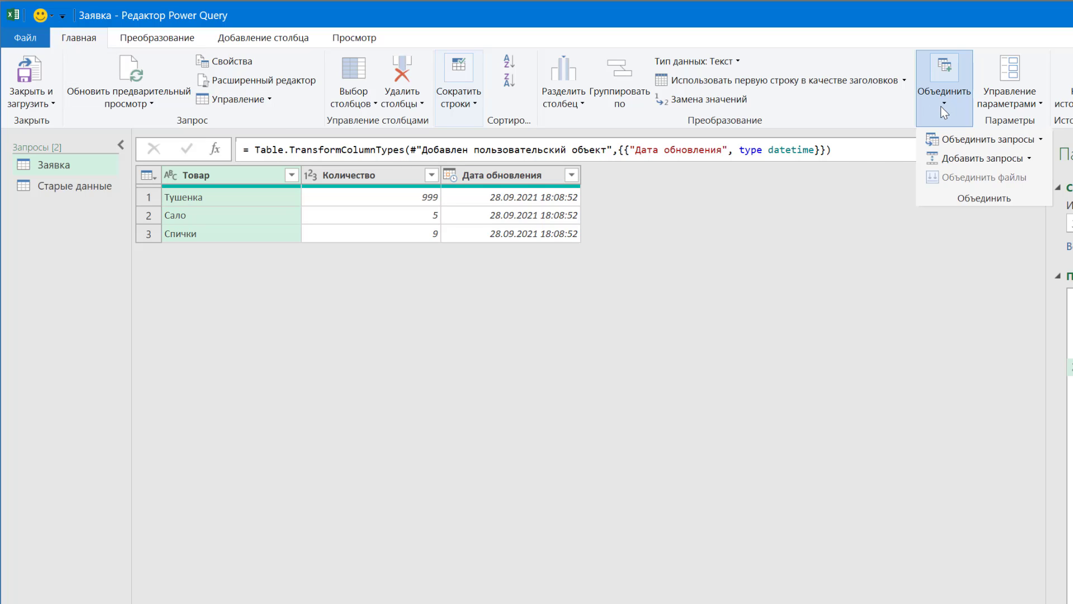
left_click(940, 160)
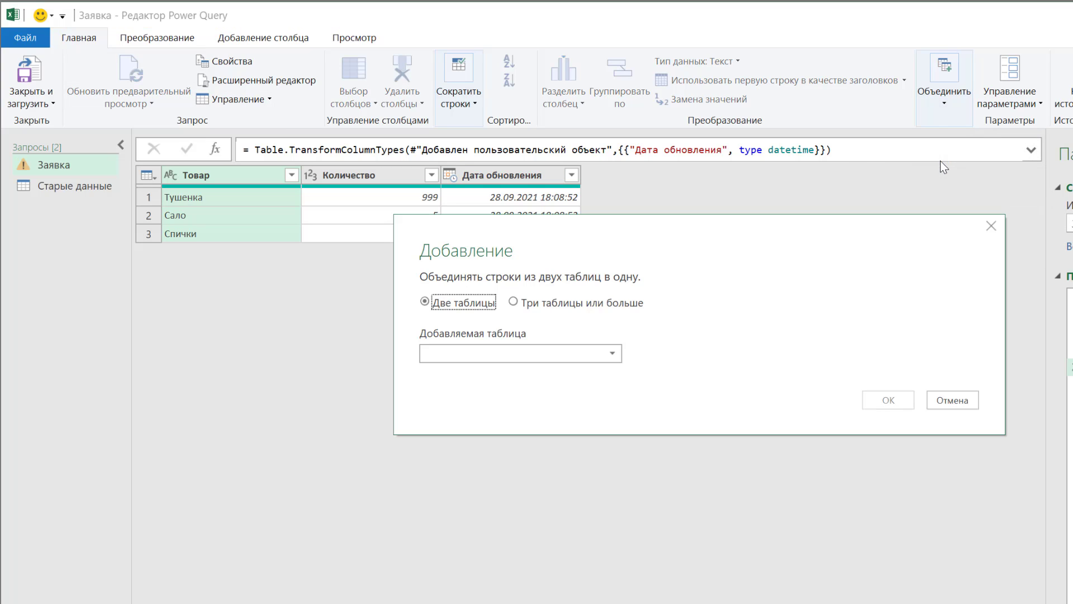
left_click(549, 357)
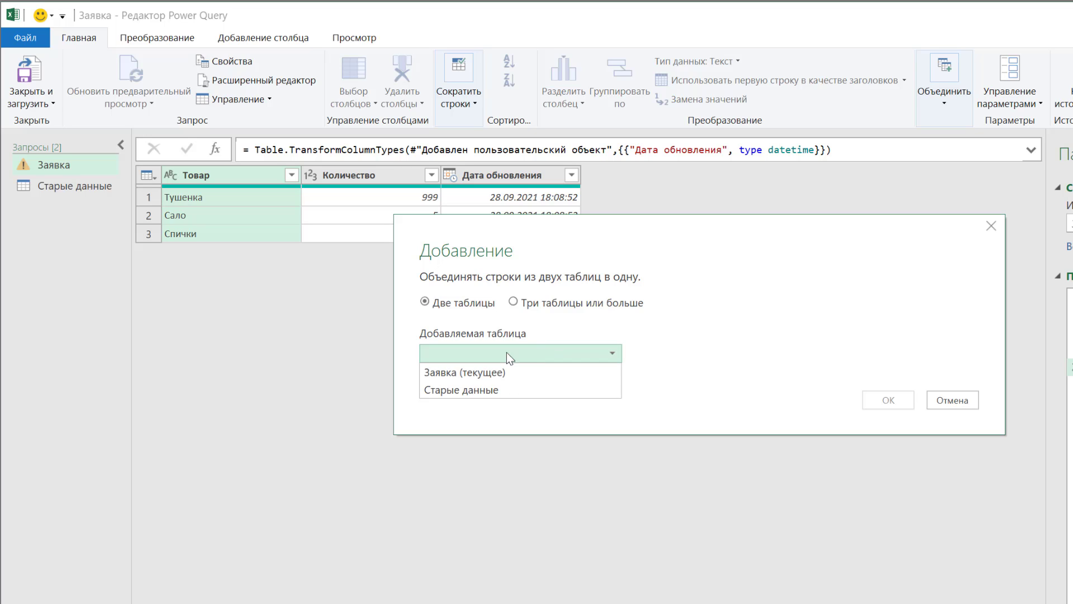
left_click(457, 391)
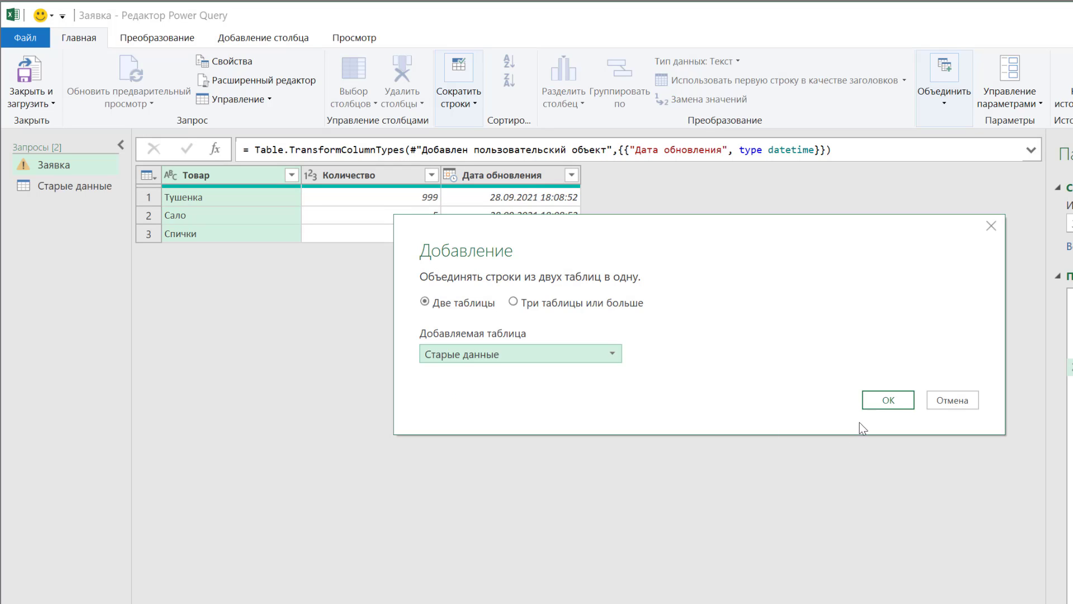
left_click(871, 406)
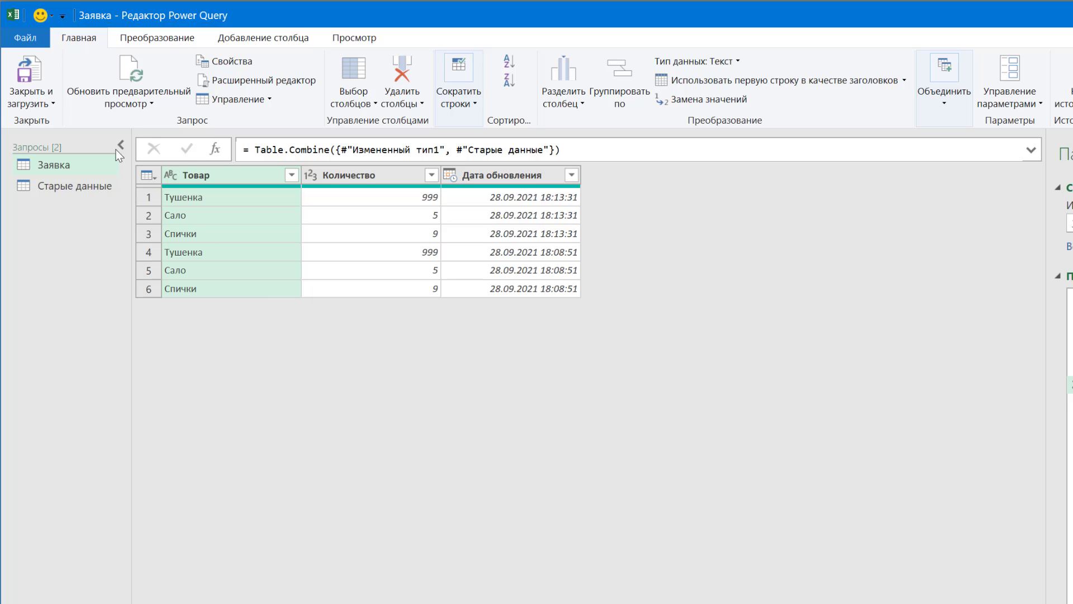
left_click(37, 68)
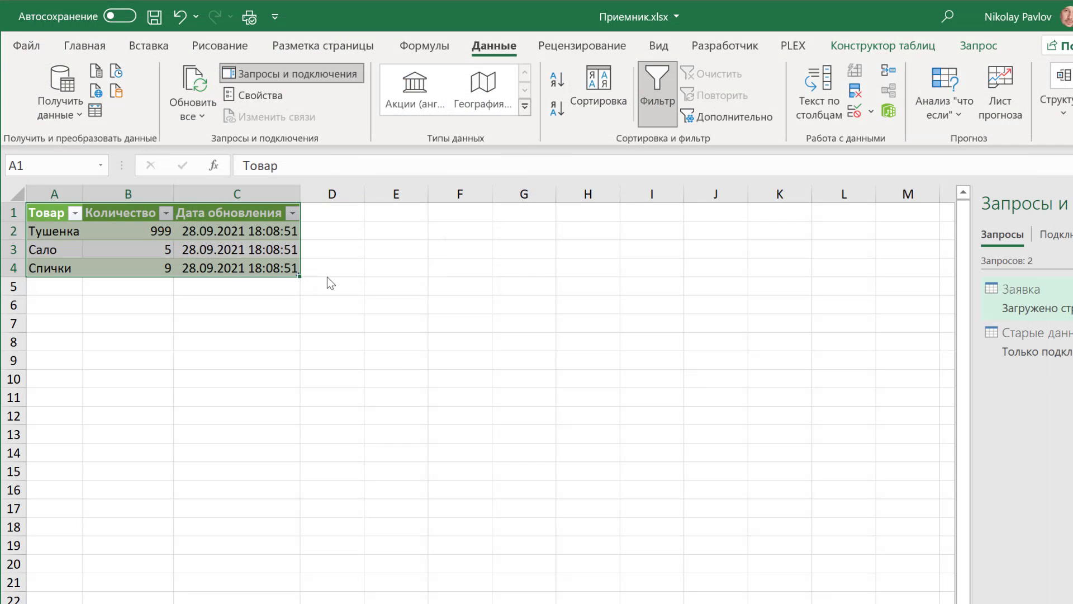
Step: Refresh All twice so Приемник.xlsx stacks two new timestamped snapshots above older rows
left_click(397, 360)
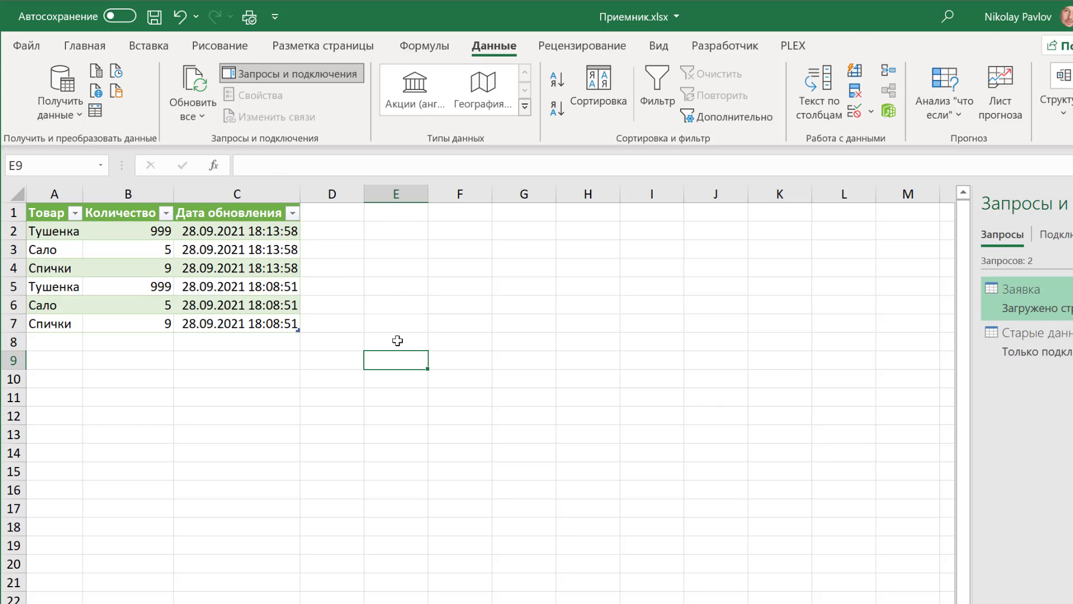
left_click(212, 77)
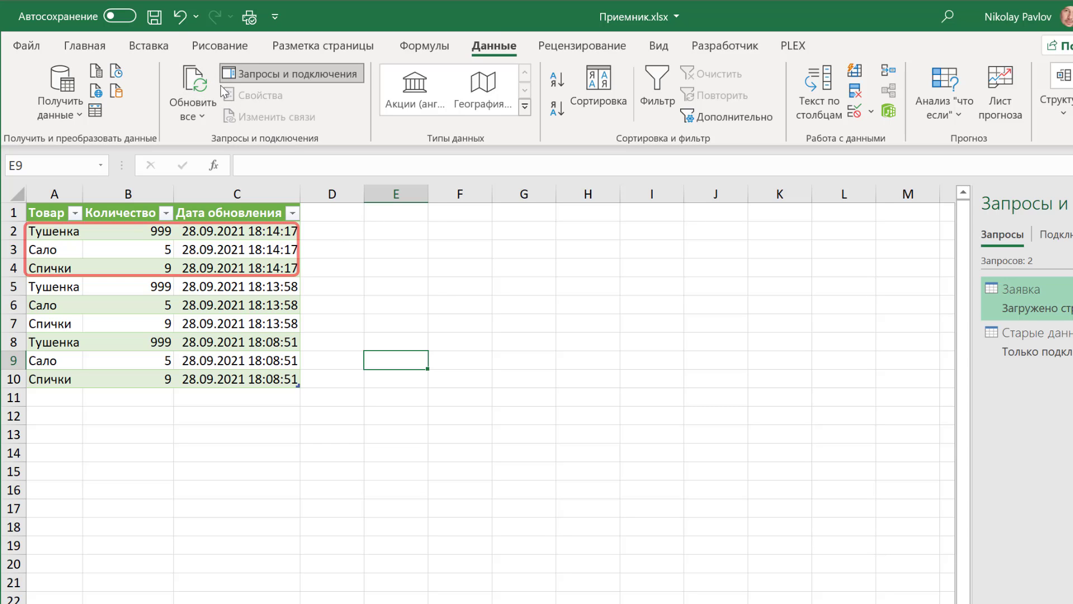
left_click(215, 89)
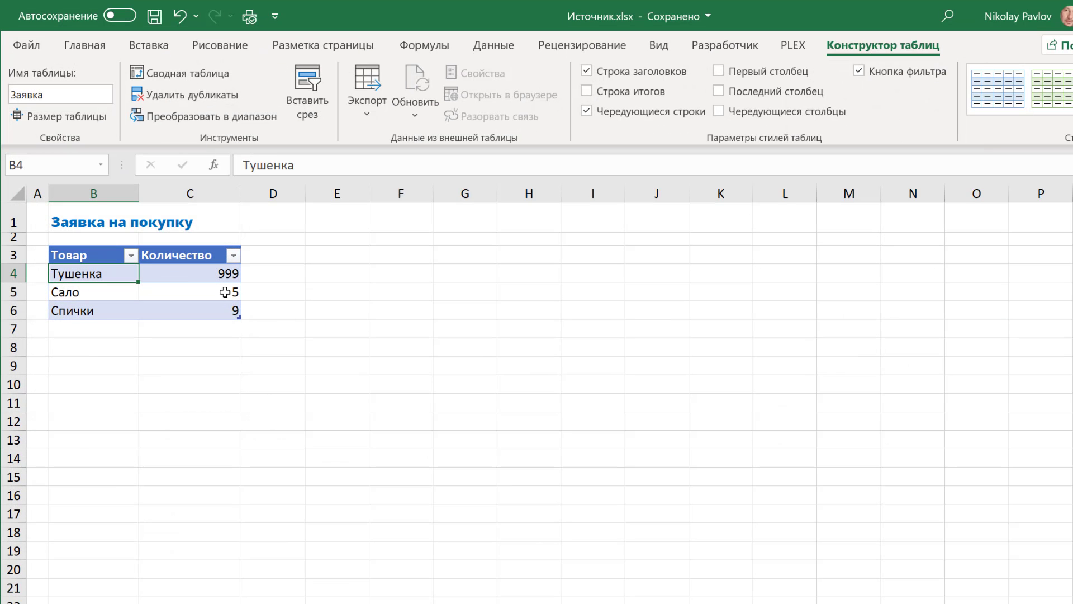
Step: Enter Крендель 3, Брецель 7, Огнемет 1 into B4:C6 and save Источник.xlsx
type("Крендель")
key("Tab")
type("3")
key("Return")
type("Брецель")
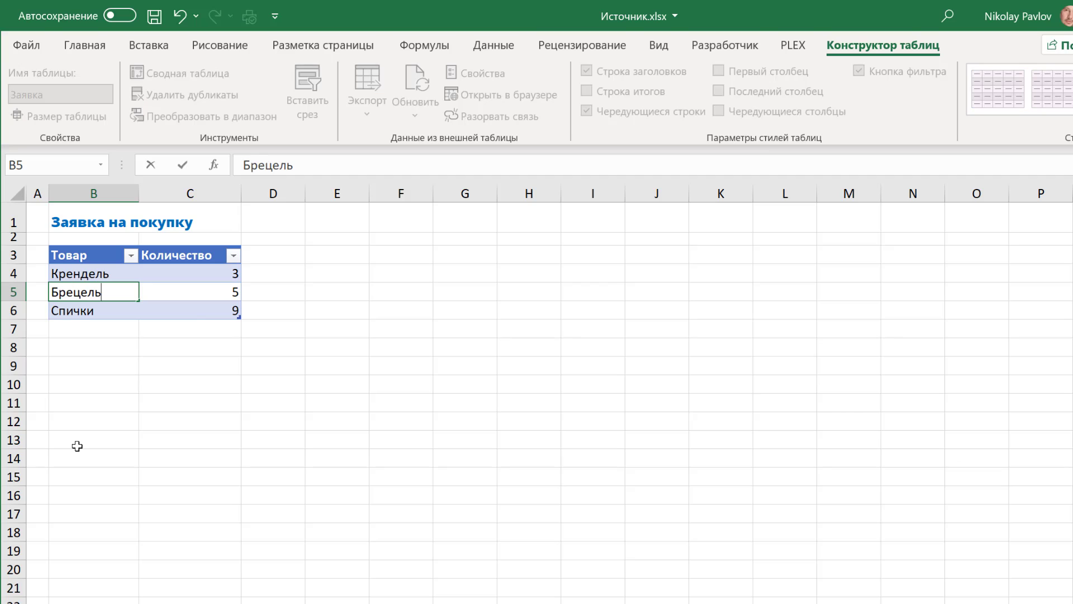
key("Tab")
type("7")
key("Return")
type("Огнемет")
key("Tab")
type("1")
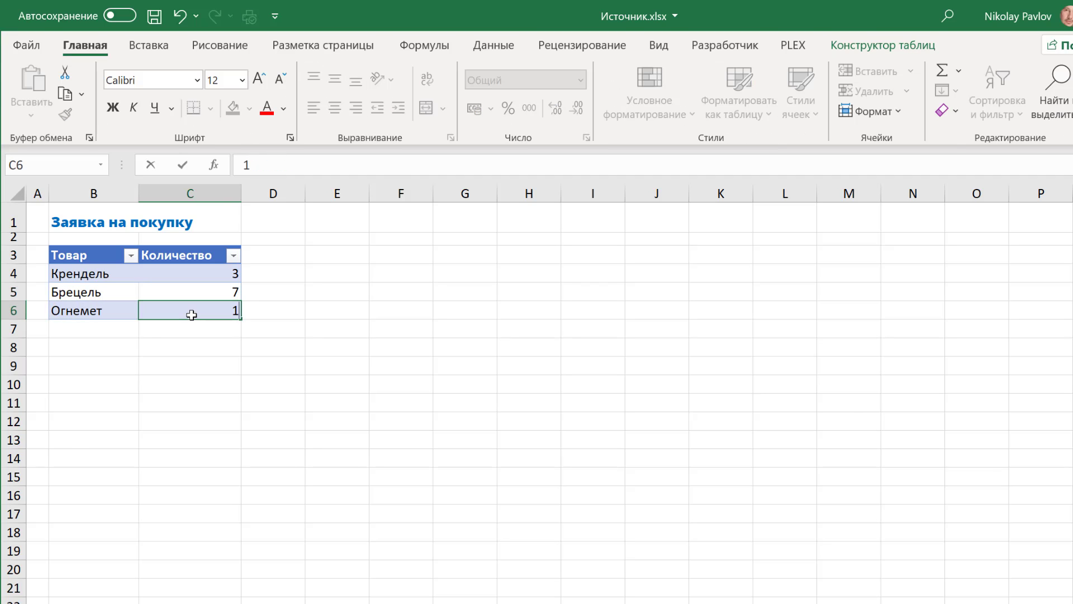
key("Return")
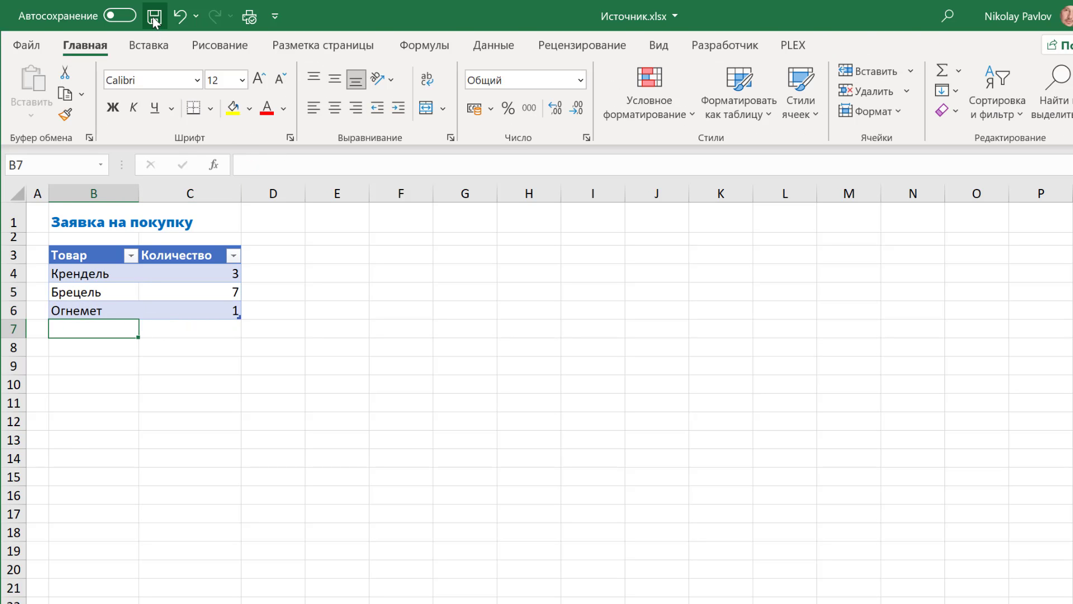
left_click(155, 17)
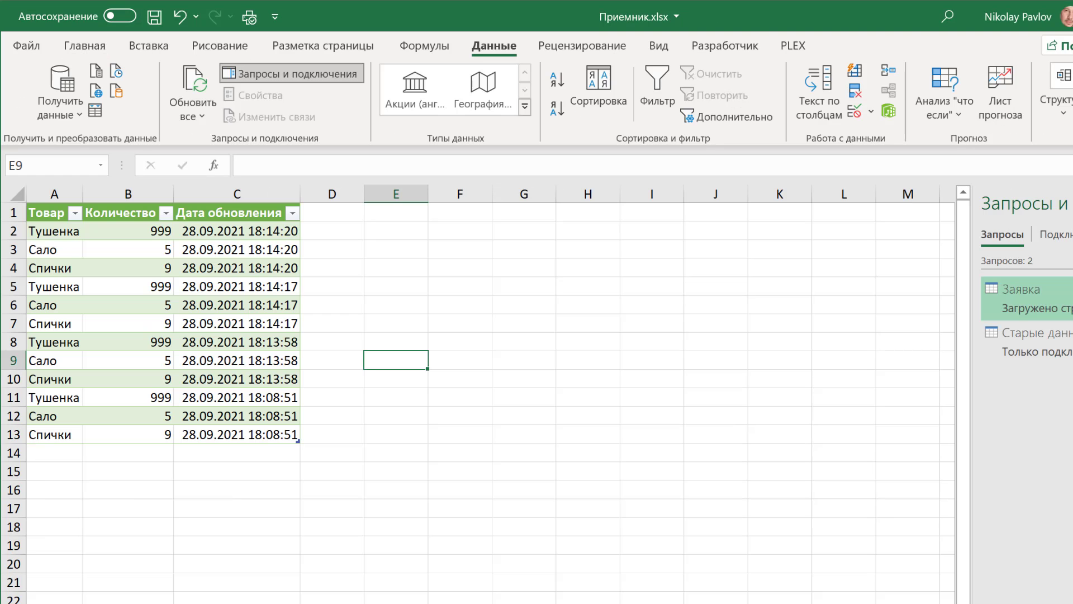
Step: Refresh All in Приемник.xlsx to add the 18:16:33 Крендель/Брецель/Огнемет snapshot on top
left_click(193, 79)
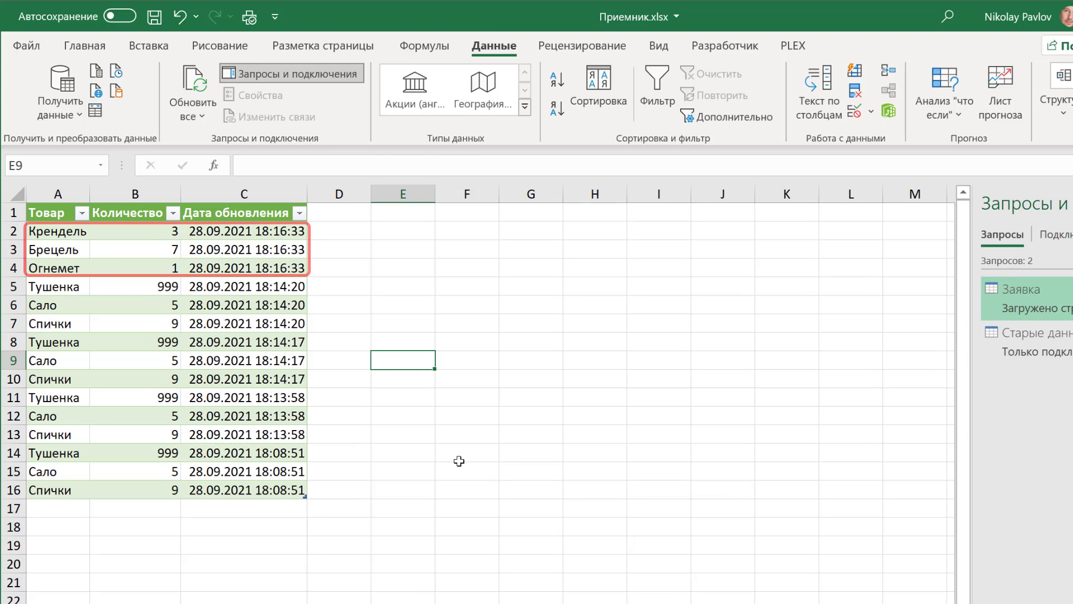